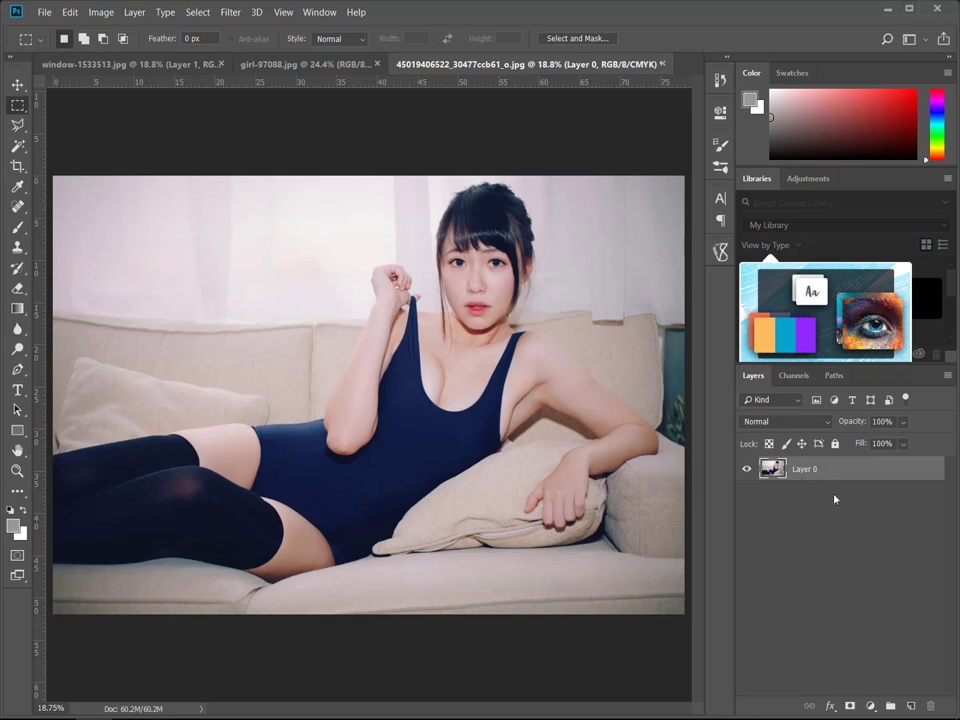
- Duplicate Layer 0 as Layer 0 copy and add empty Layer 1 above the original
key(ctrl+j)
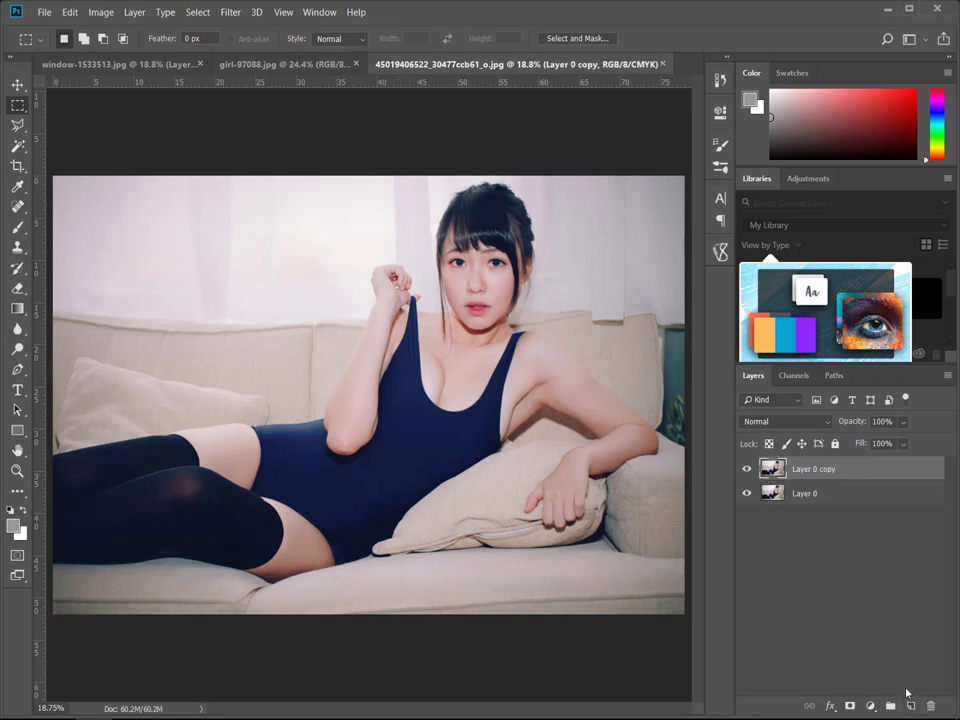
click(821, 503)
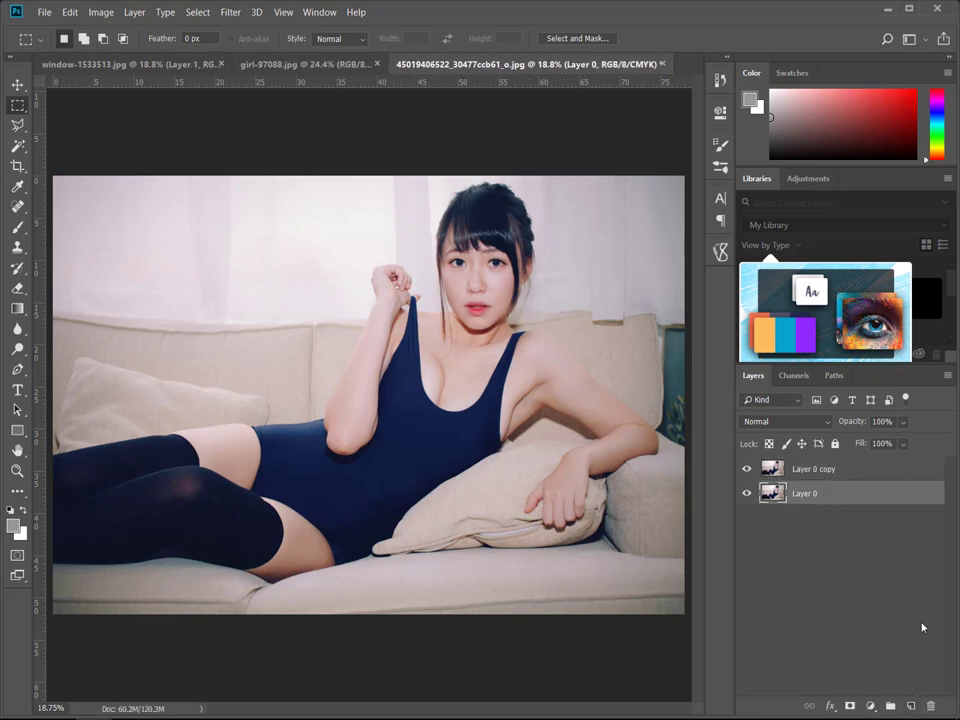
click(917, 703)
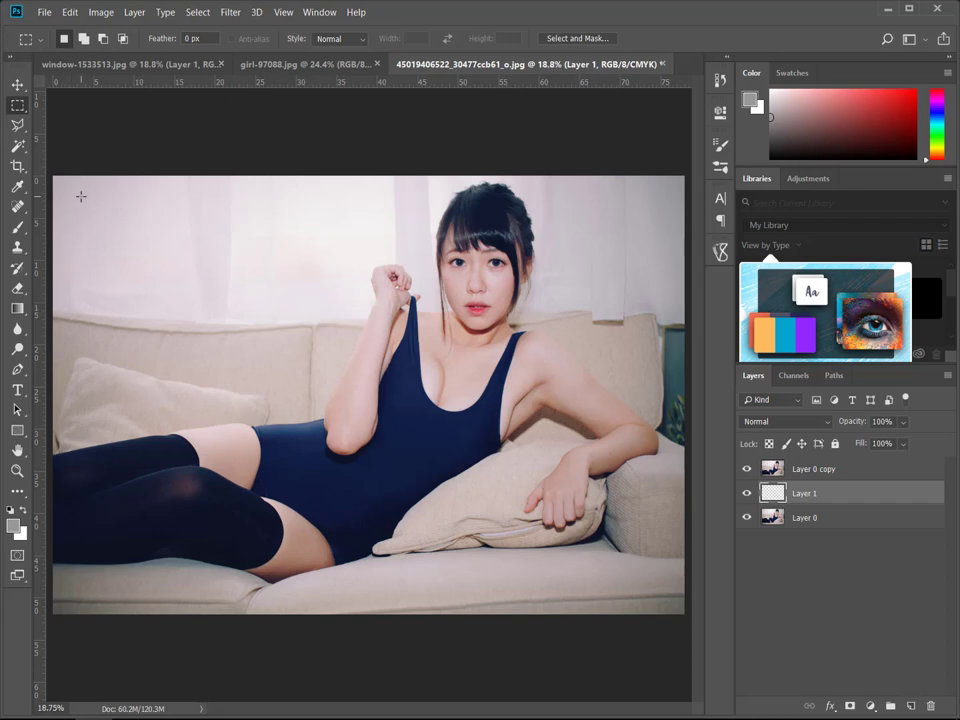
- Draw a tall, narrow rectangle near the photo's left edge and fill it black
key(u)
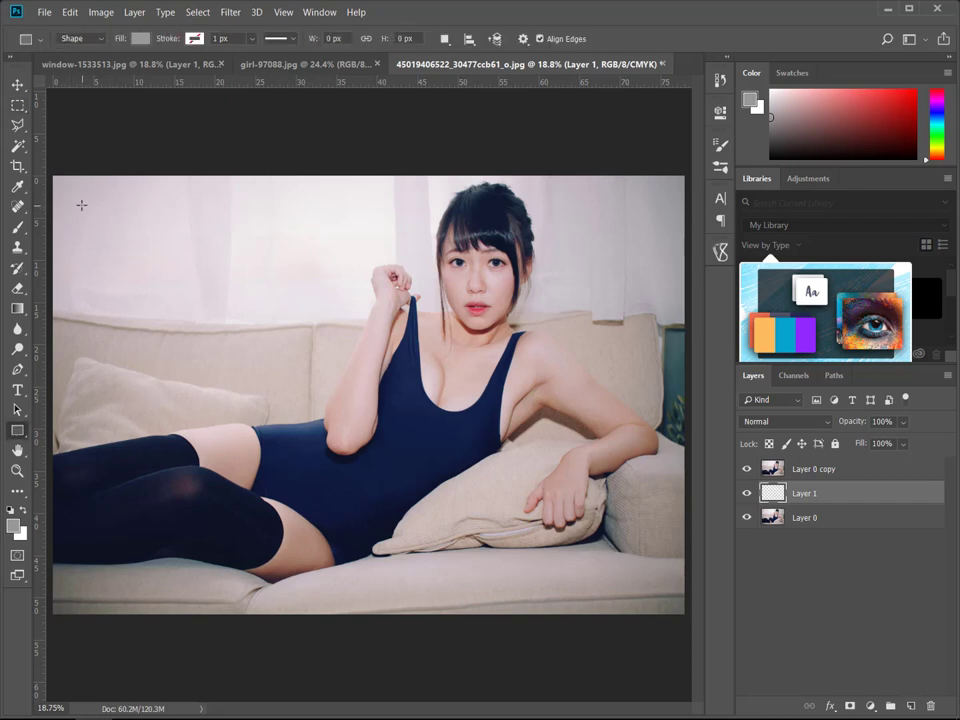
drag(82, 198, 148, 572)
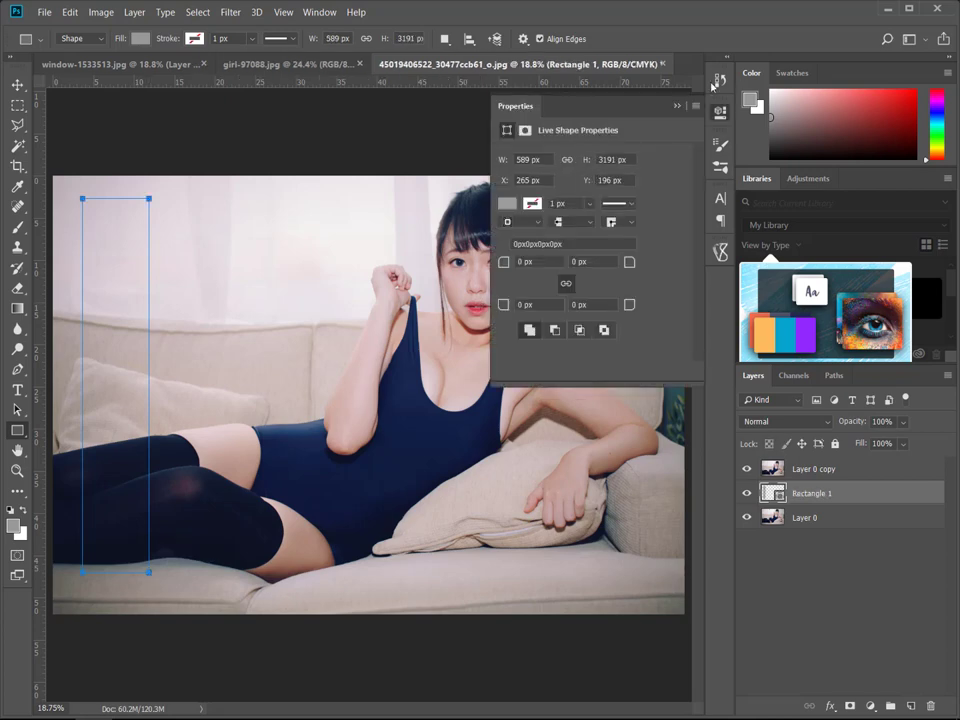
click(140, 38)
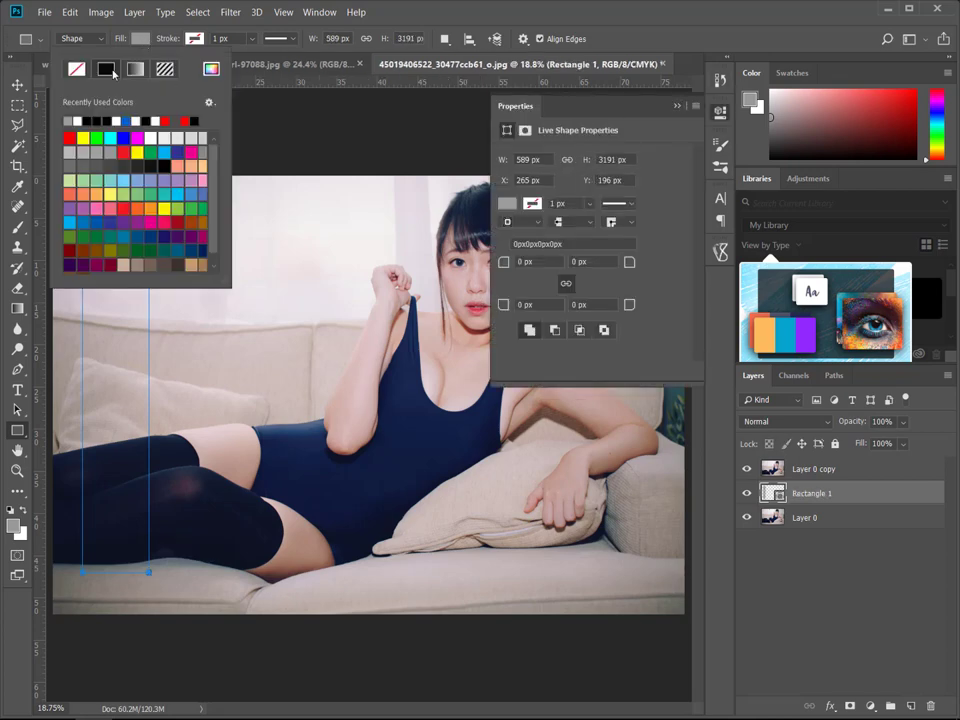
click(525, 205)
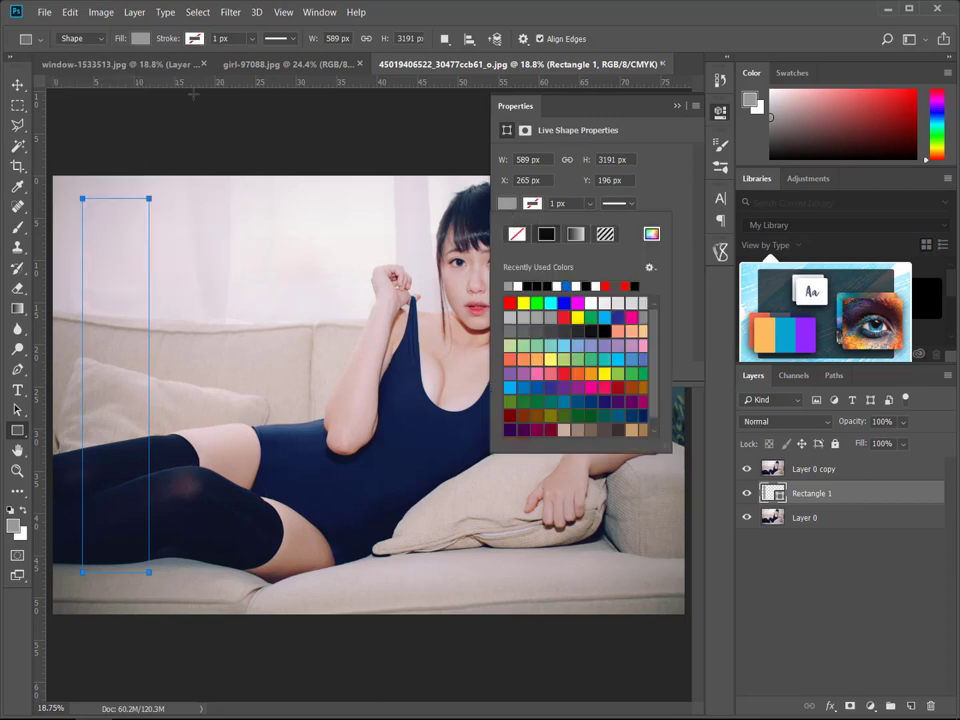
click(140, 45)
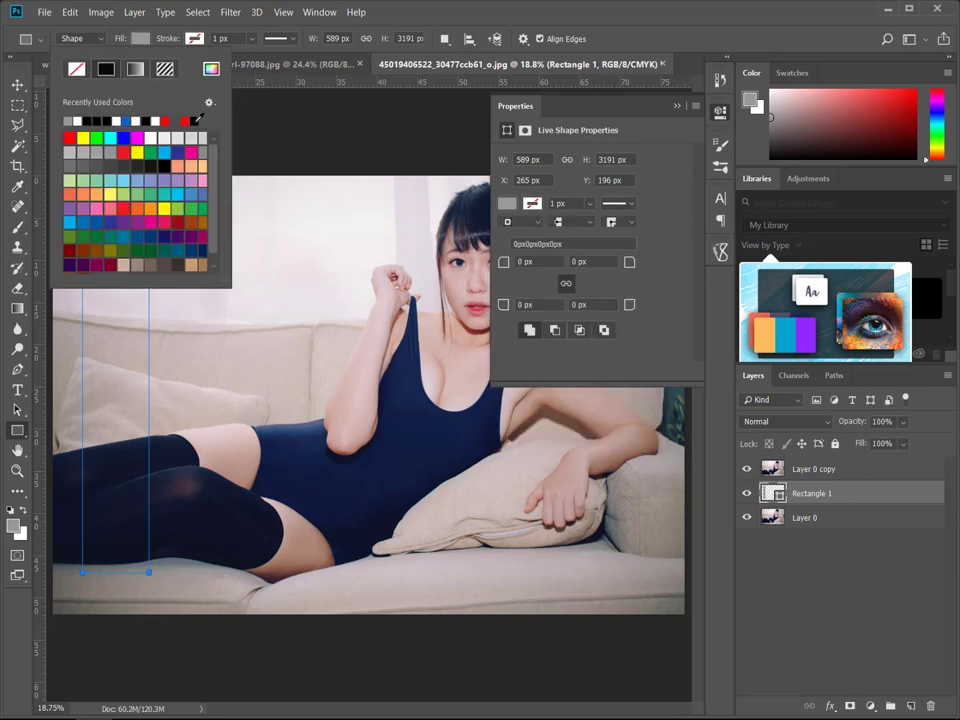
click(195, 121)
click(677, 105)
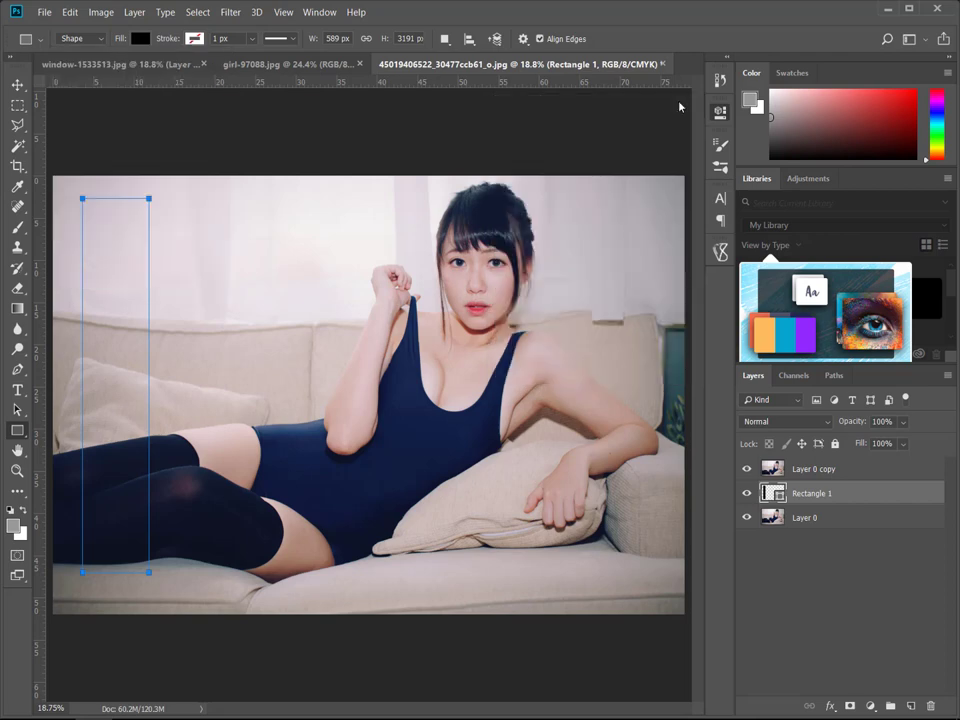
- Select Rectangle 1 and hide Layer 0 copy
click(838, 570)
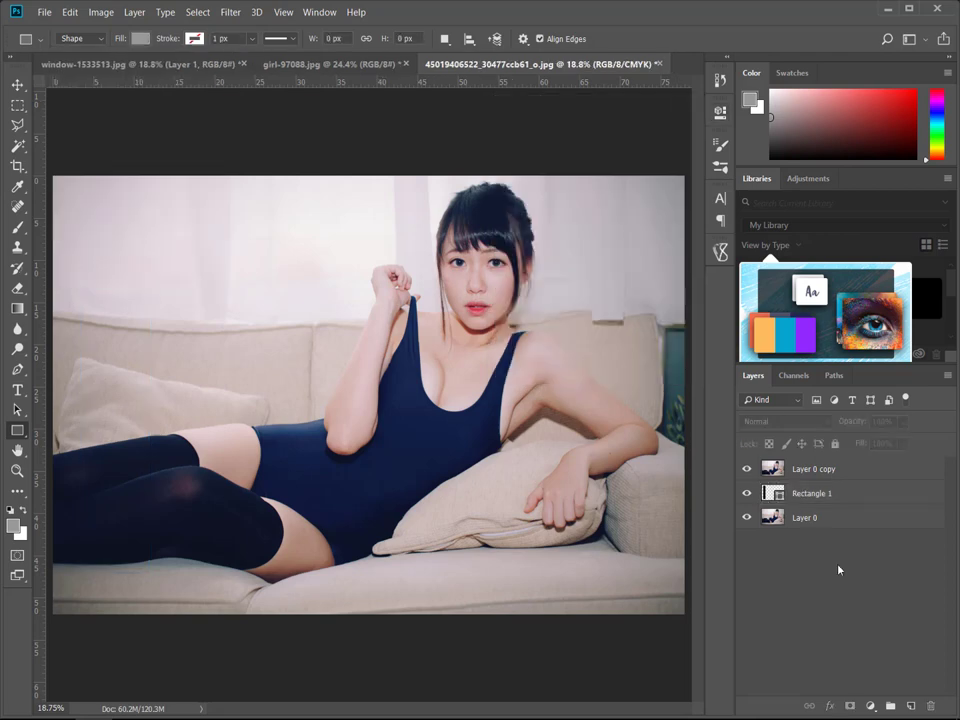
click(799, 495)
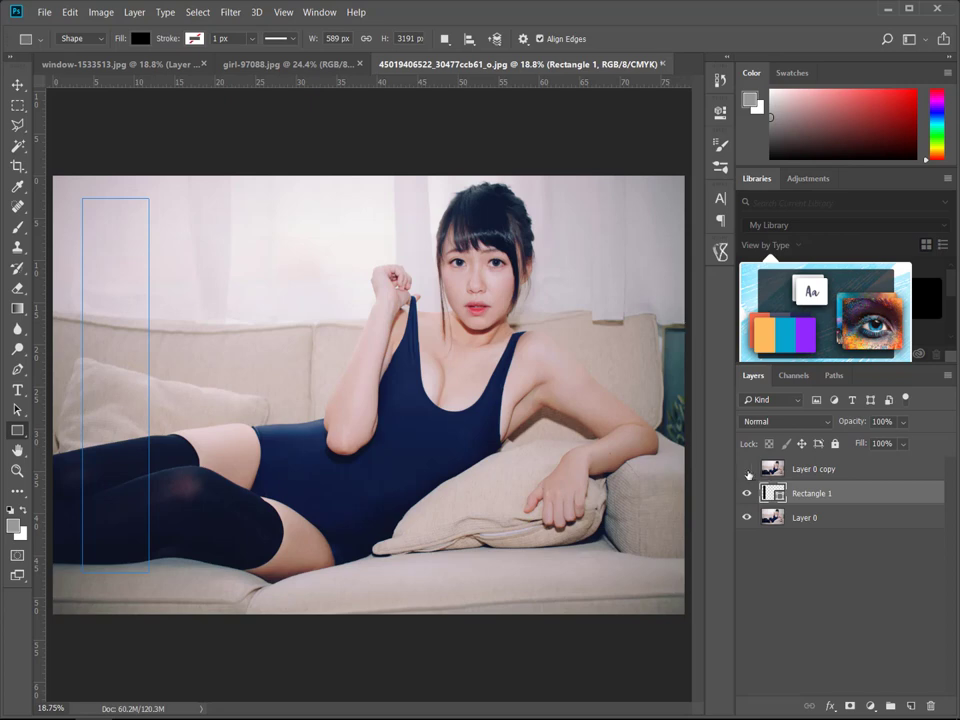
click(747, 474)
- Give Rectangle 1 a 62 px white inside Stroke and show Layer 0 copy again
right_click(800, 494)
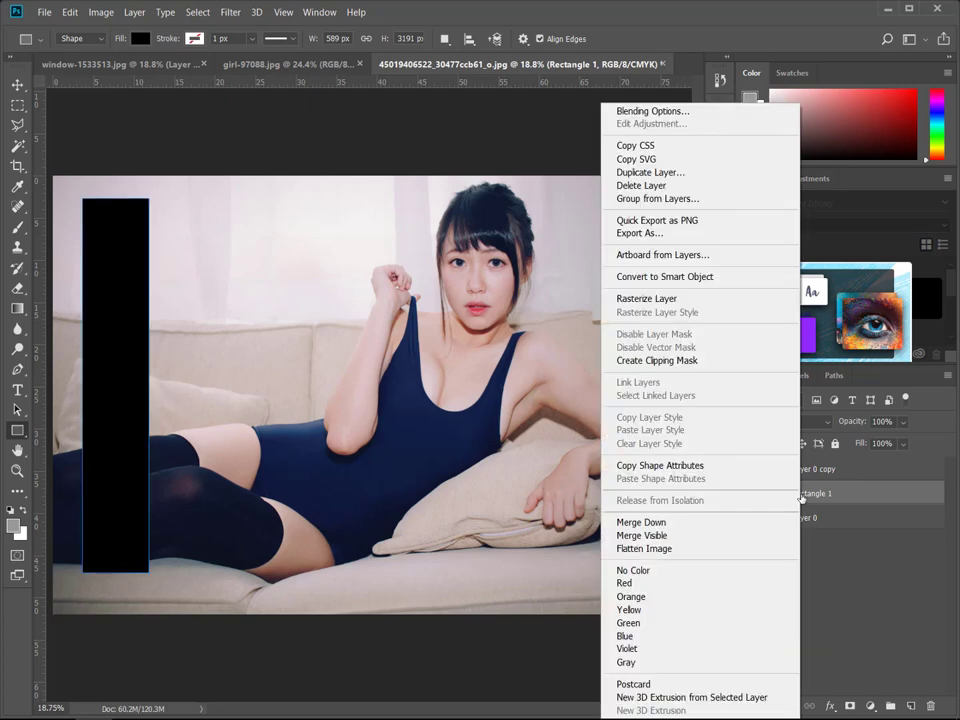
click(655, 111)
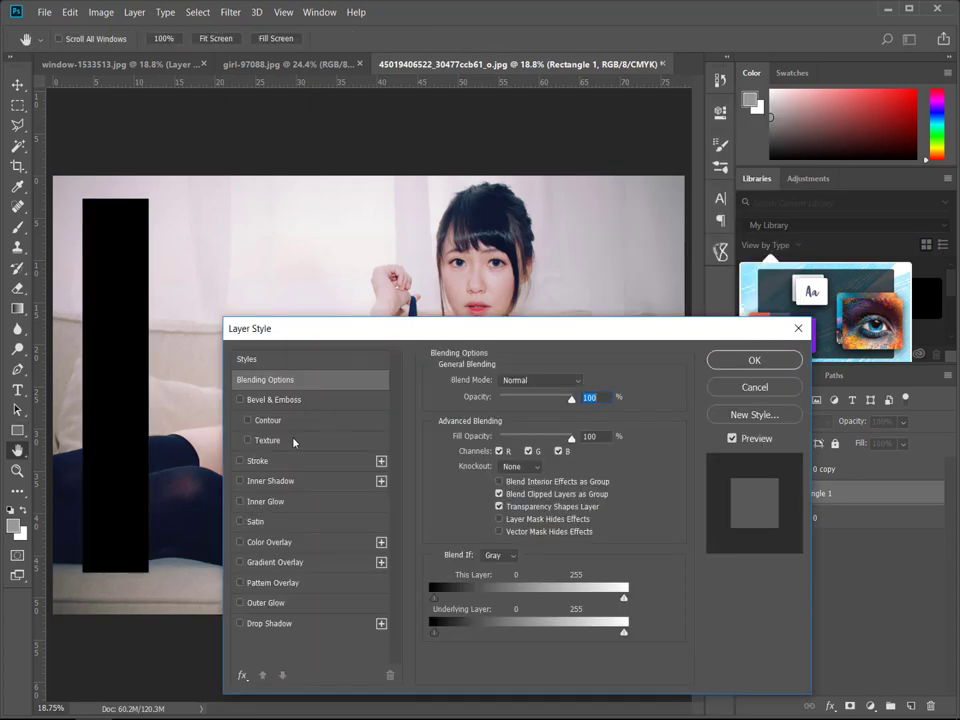
click(265, 462)
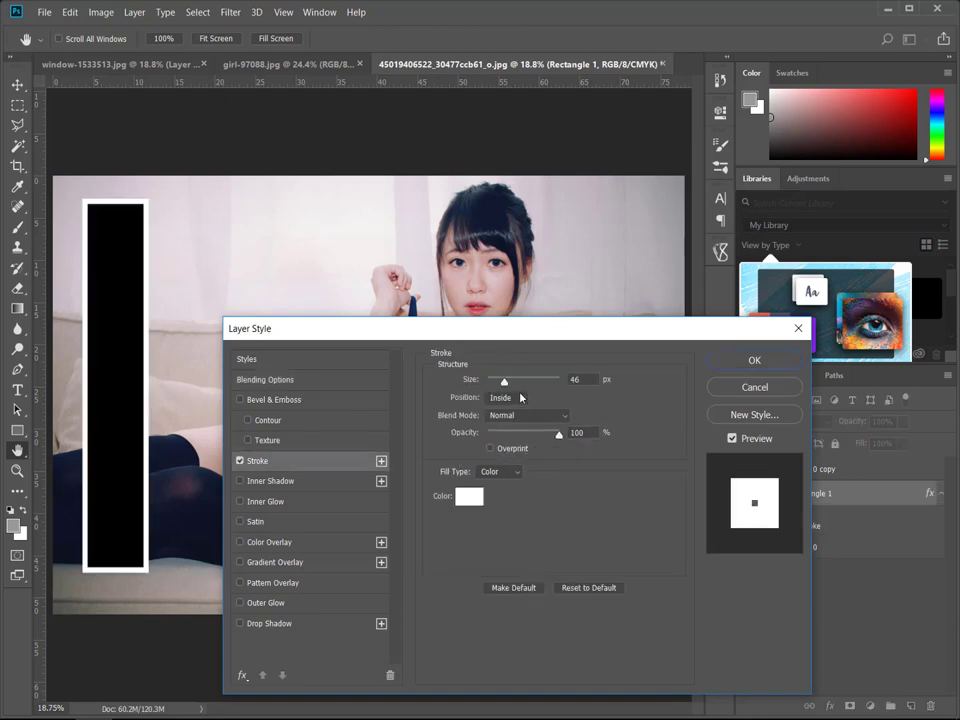
mouse_move(504, 381)
mouse_down()
mouse_move(521, 382)
mouse_move(509, 381)
mouse_up()
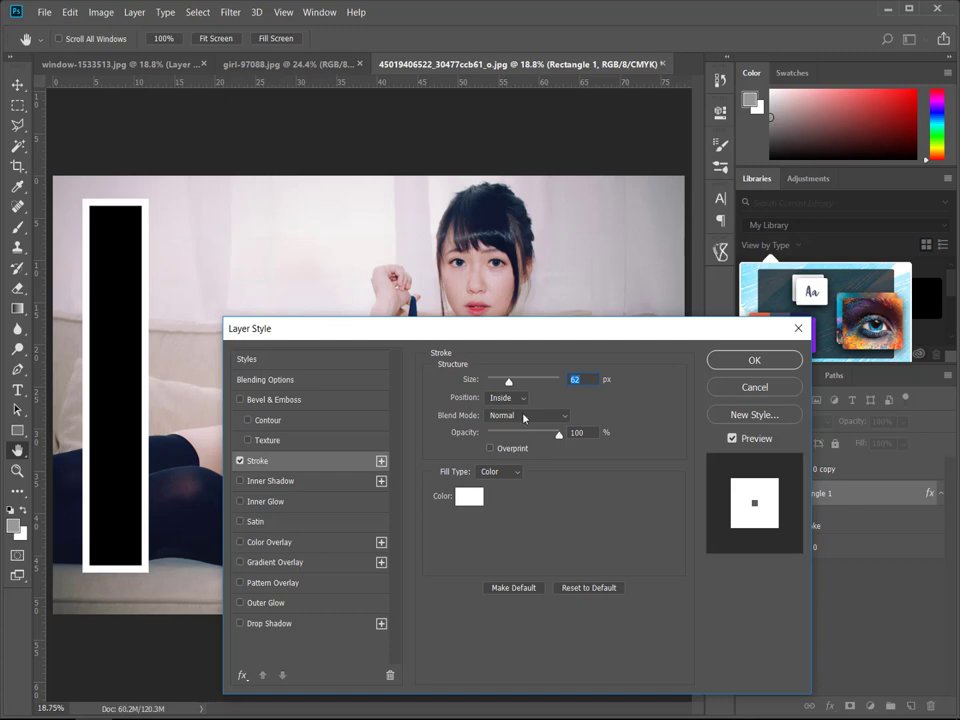
click(490, 448)
click(752, 359)
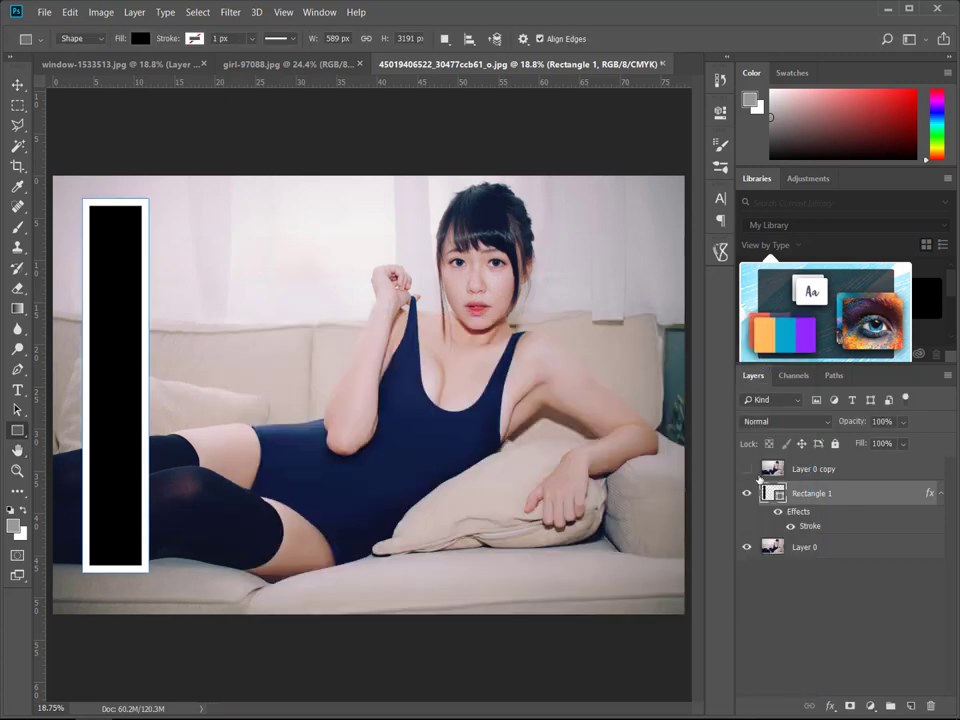
click(810, 469)
- Clip Layer 0 copy to the Rectangle 1 shape as a clipping mask
click(746, 469)
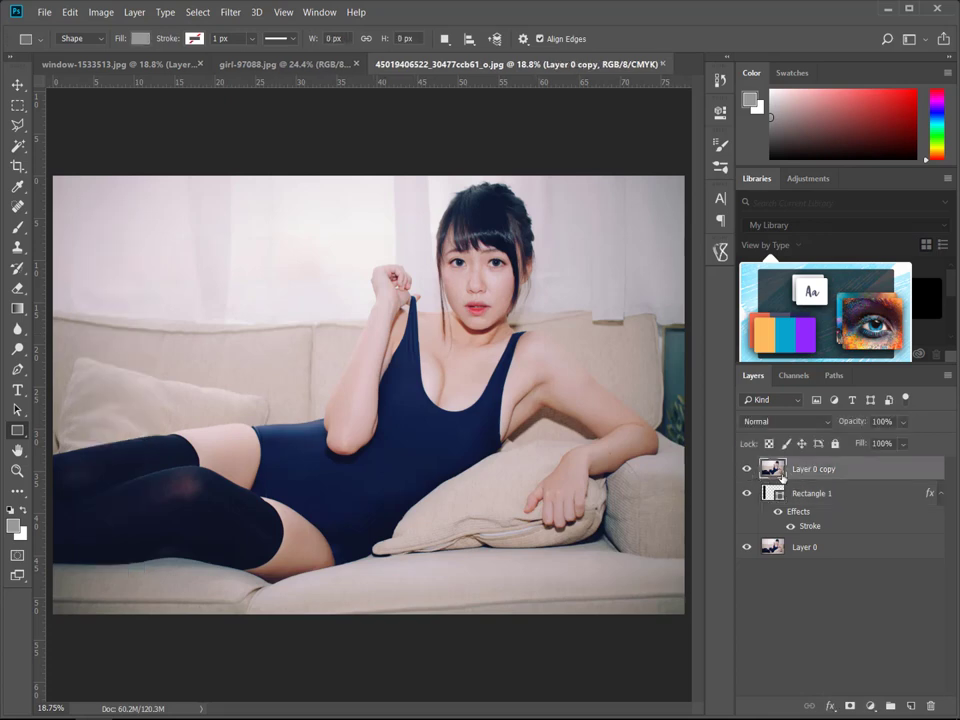
right_click(840, 469)
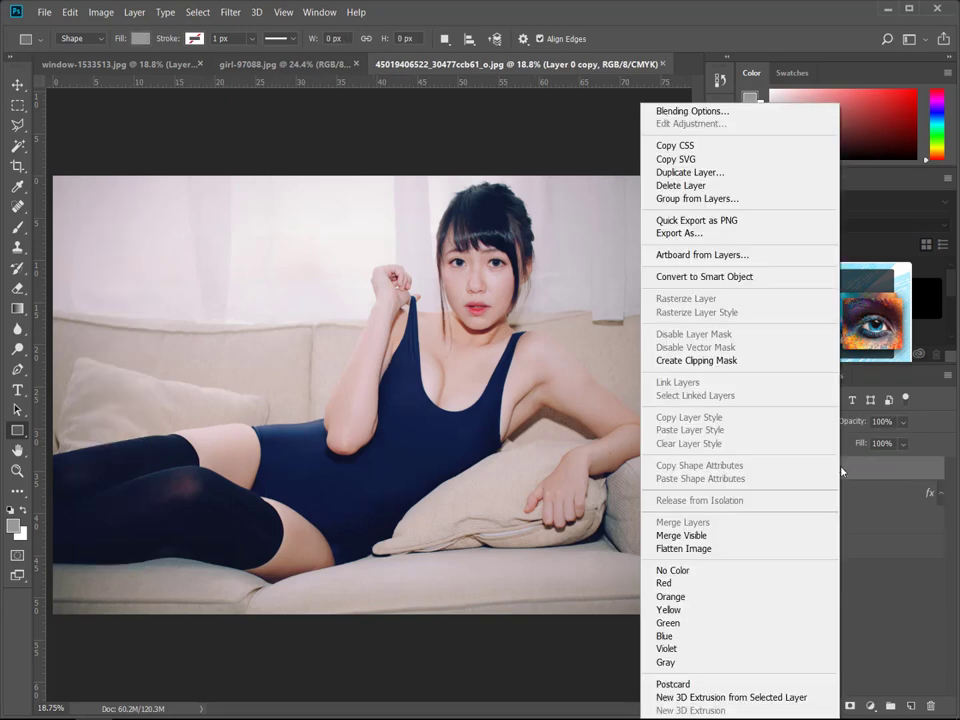
click(697, 360)
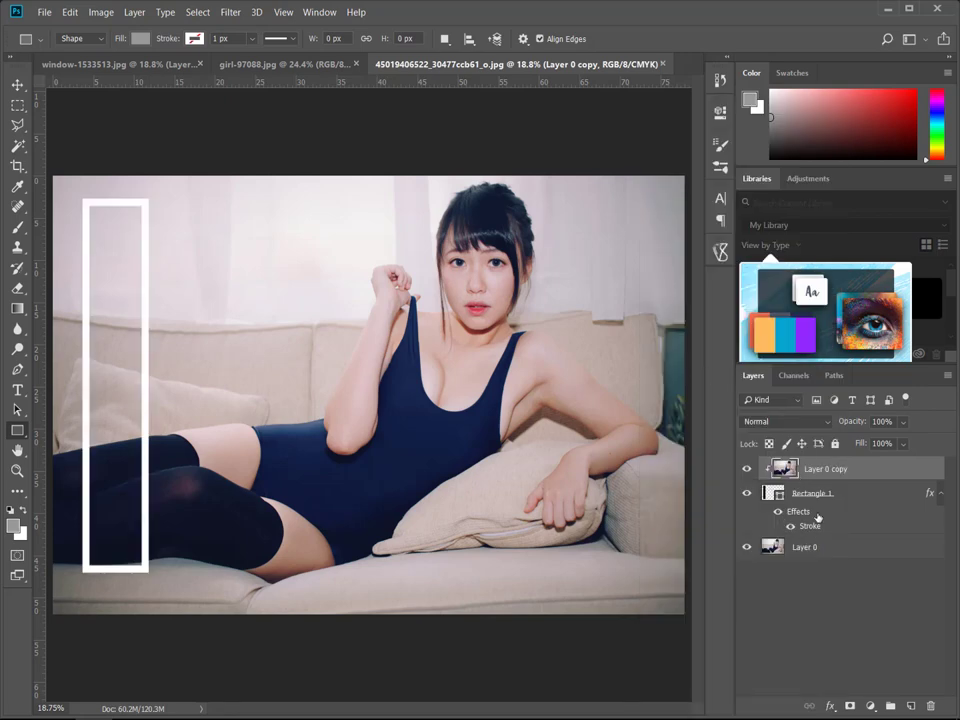
- Add a layer above Layer 0 and Paint Bucket fill it with grey #666666
click(824, 552)
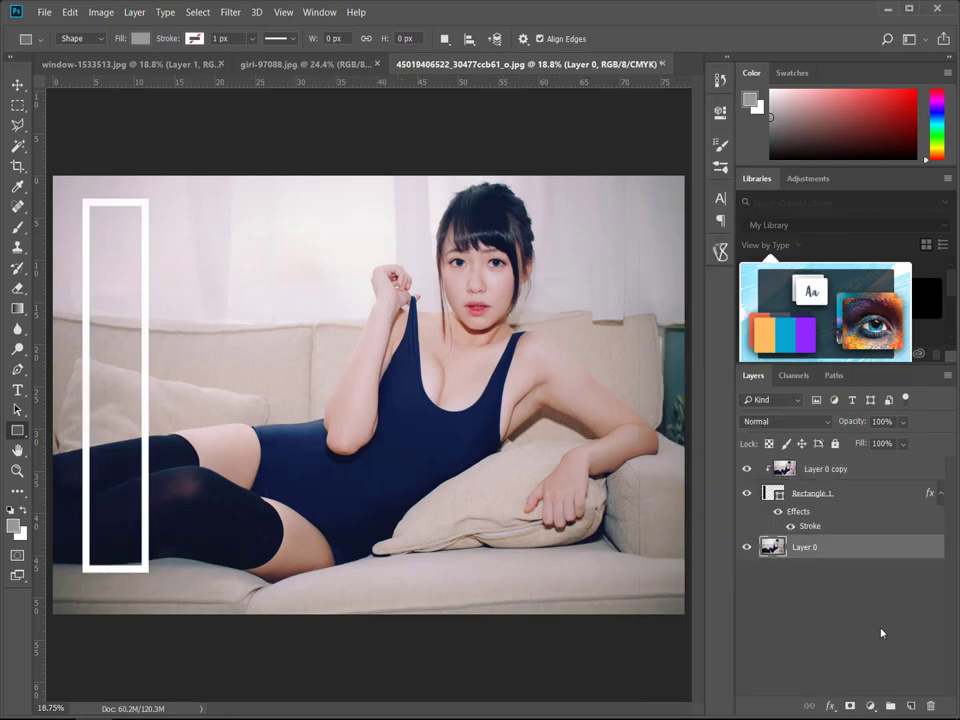
click(910, 706)
click(12, 524)
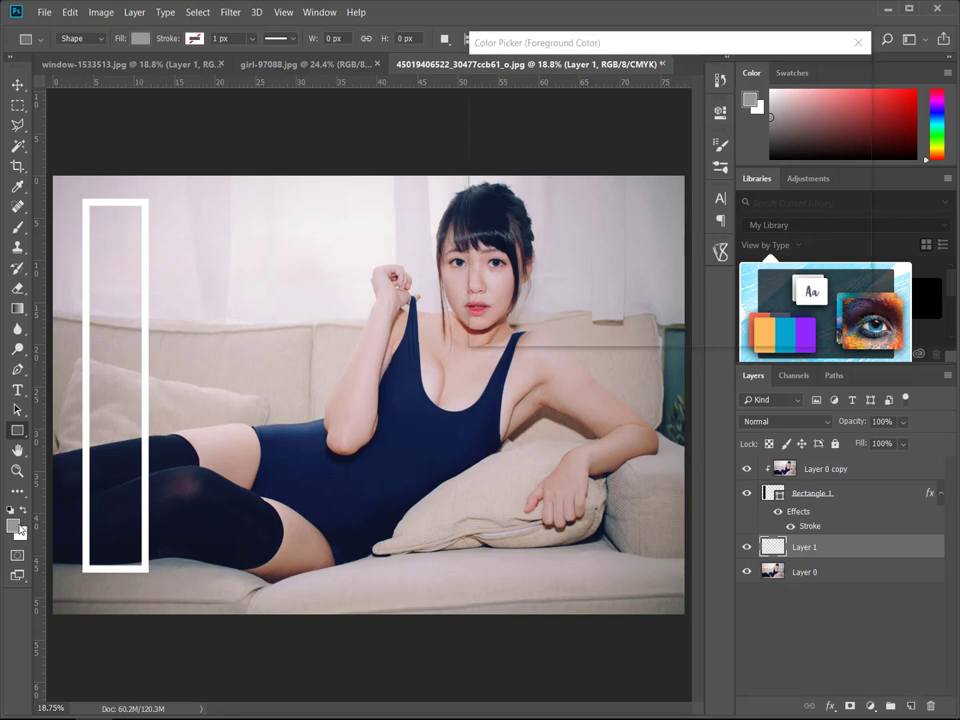
click(487, 193)
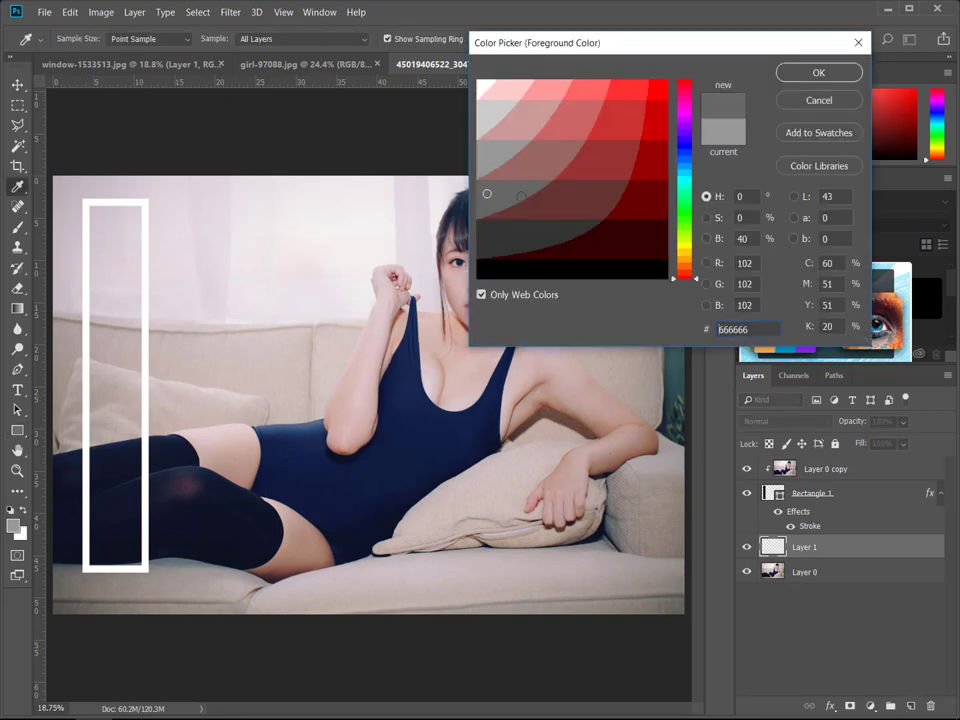
click(810, 73)
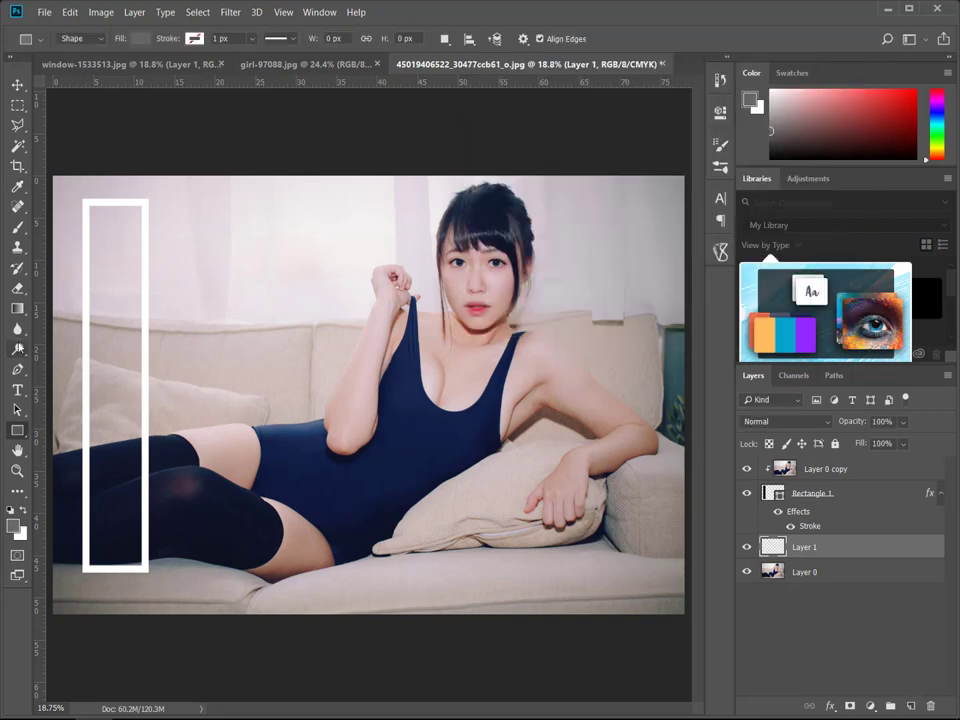
click(17, 308)
right_click(17, 308)
click(80, 322)
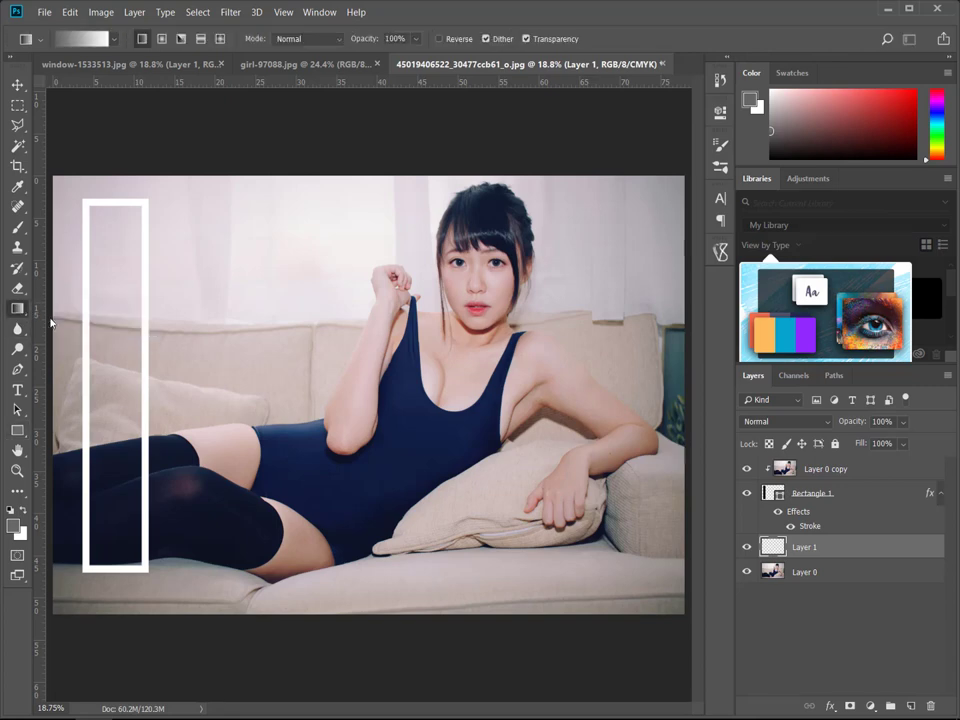
click(370, 317)
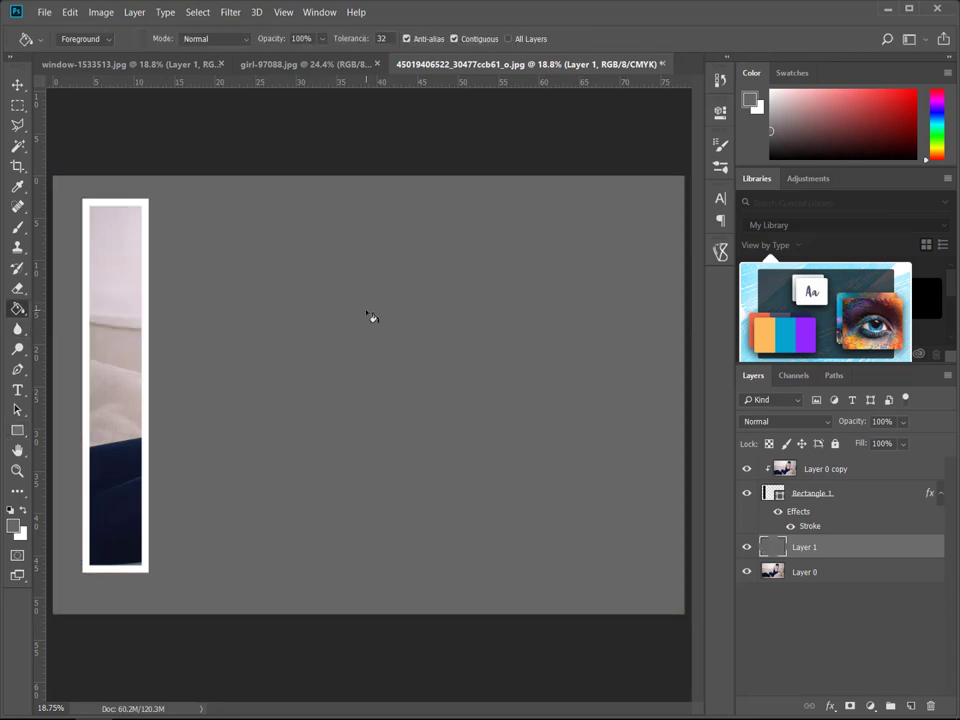
click(838, 470)
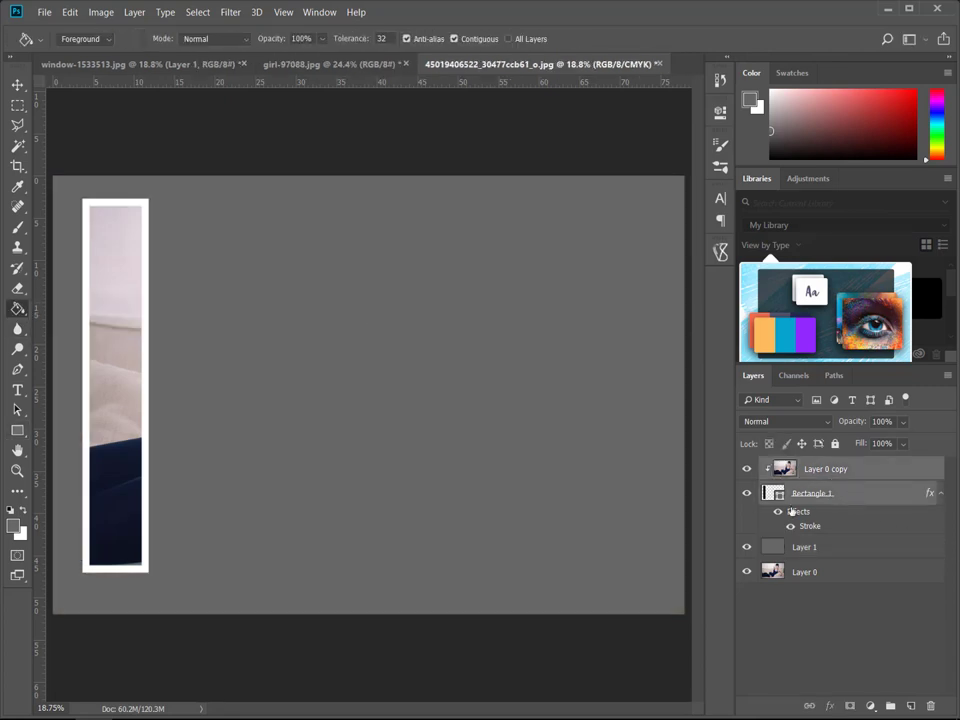
- Group the photo copy with Rectangle 1 as Group 1 and duplicate the group
shift+click(791, 511)
key(ctrl+g)
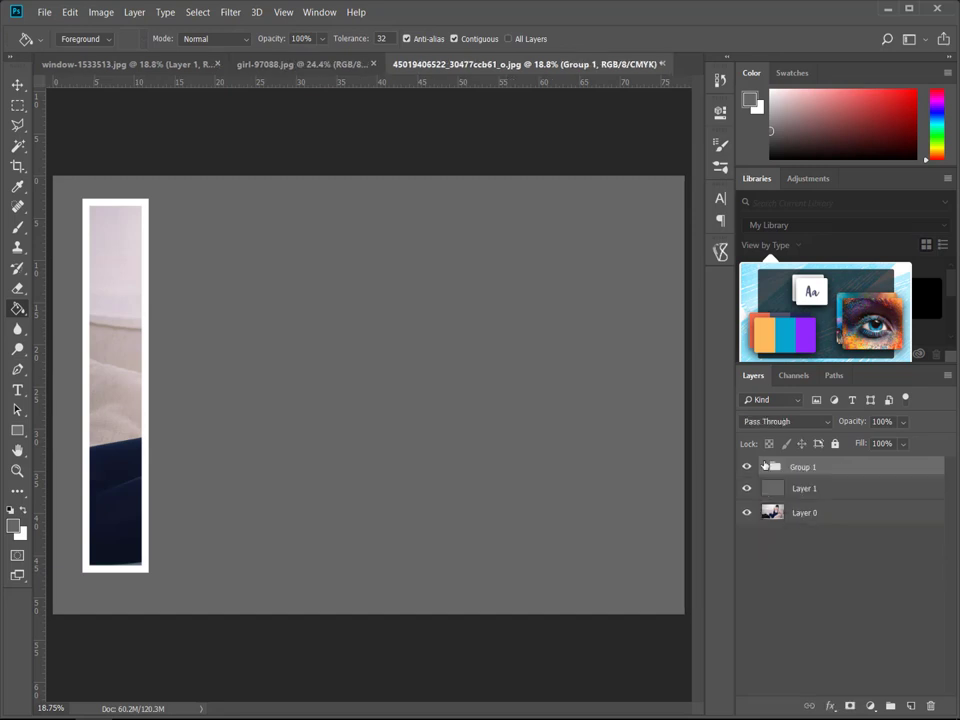
click(765, 466)
key(ctrl+j)
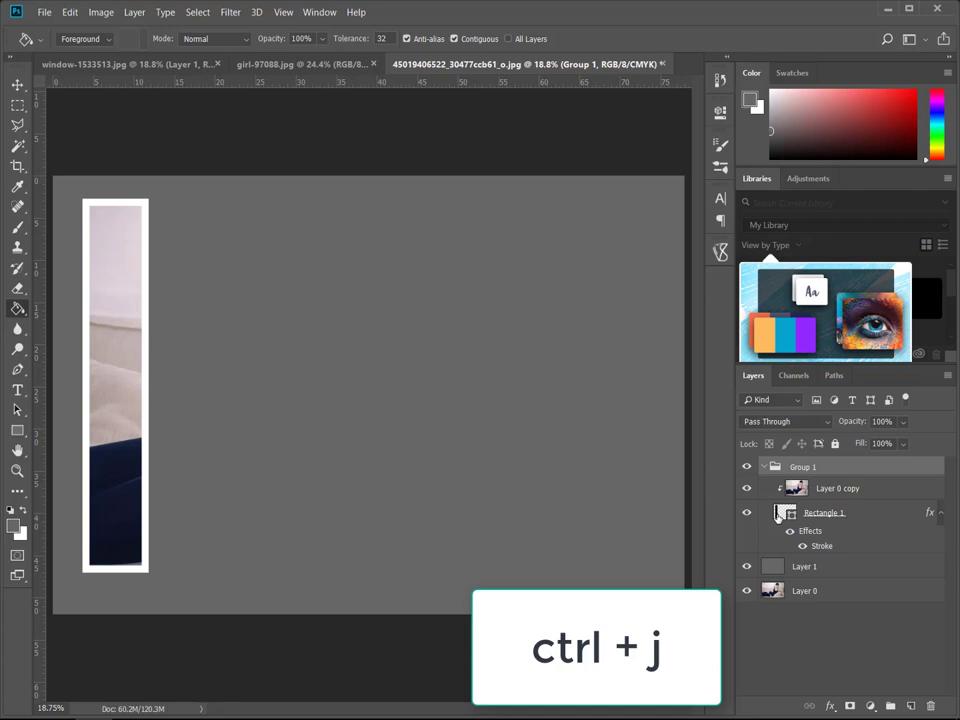
key(ctrl+j)
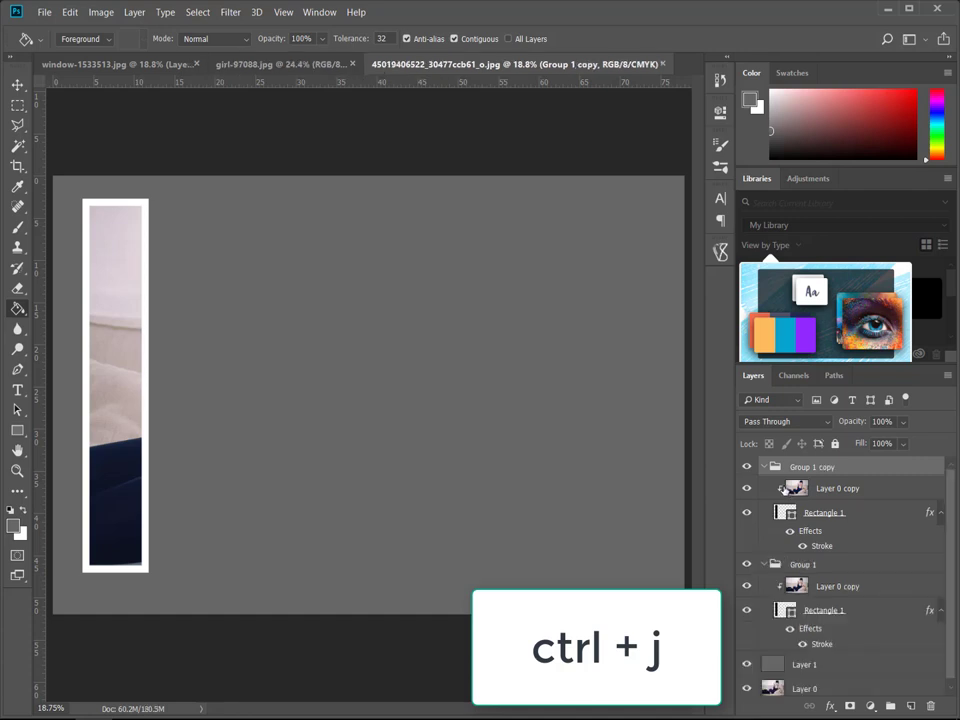
- Tilt the copied strip about 11.65° and move it to the right
click(823, 512)
key(ctrl+t)
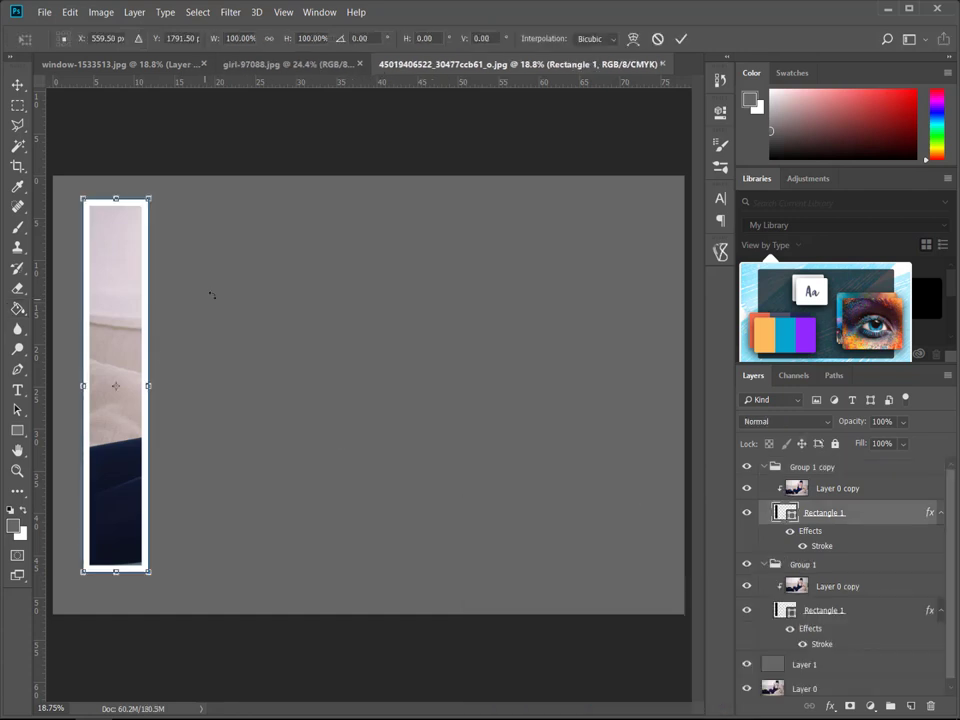
drag(210, 293, 203, 321)
drag(139, 336, 161, 338)
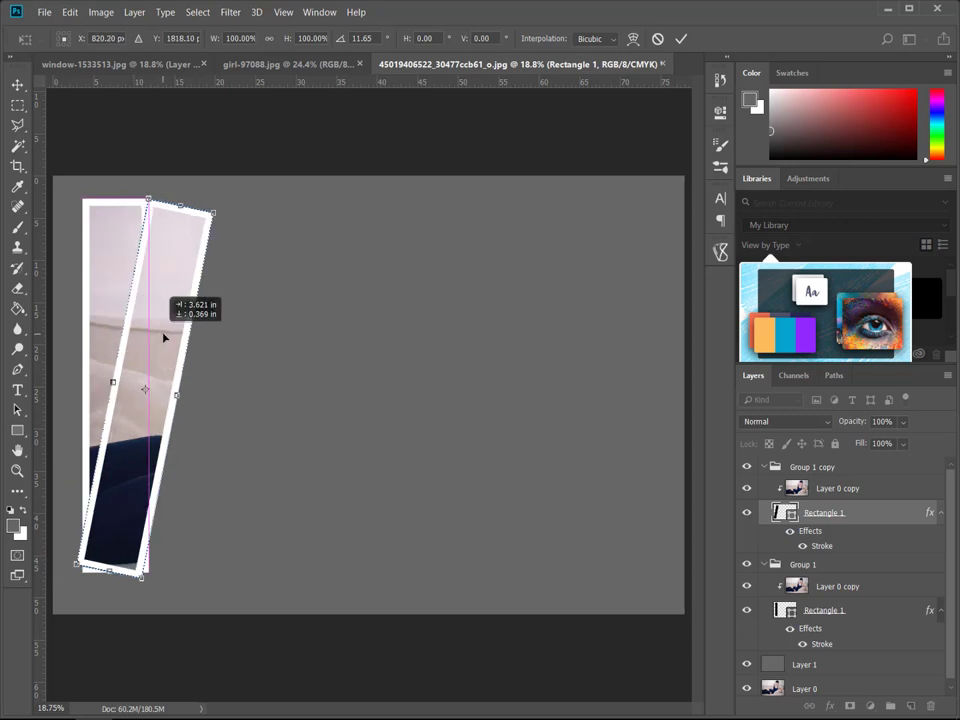
click(681, 38)
key(g)
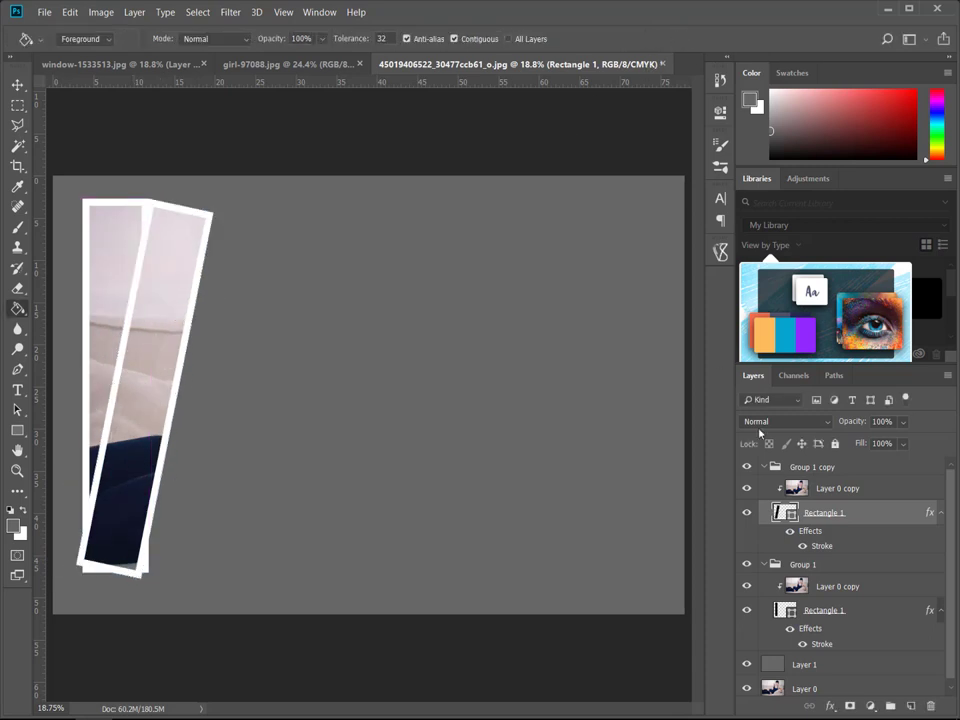
- Duplicate the strip group again, move the copy right and tilt it about -17°
click(800, 464)
key(ctrl+j)
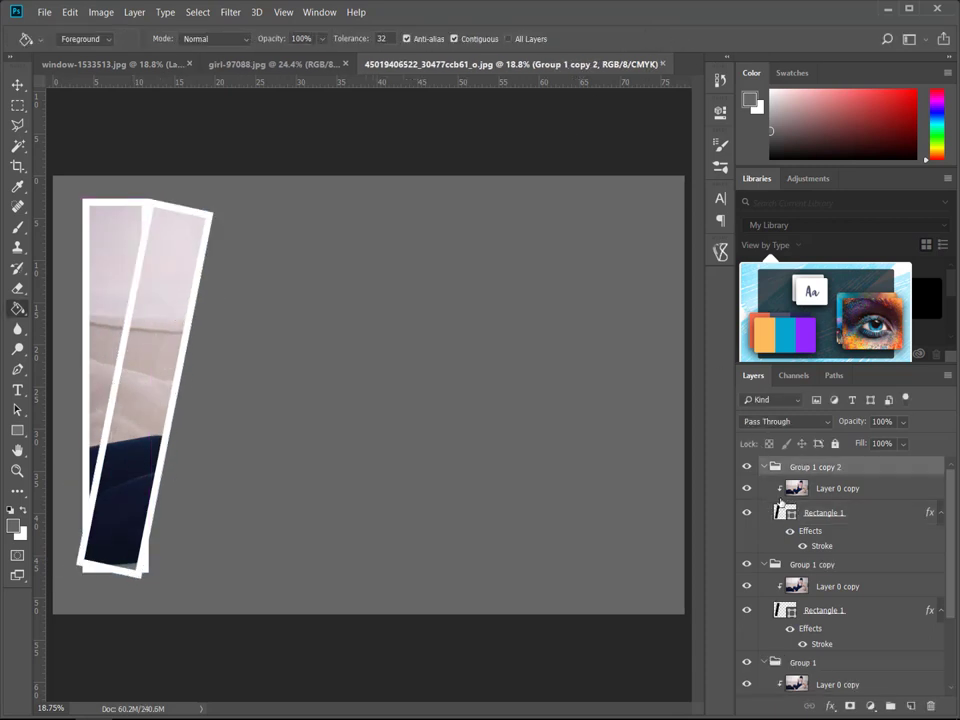
click(779, 511)
key(ctrl+t)
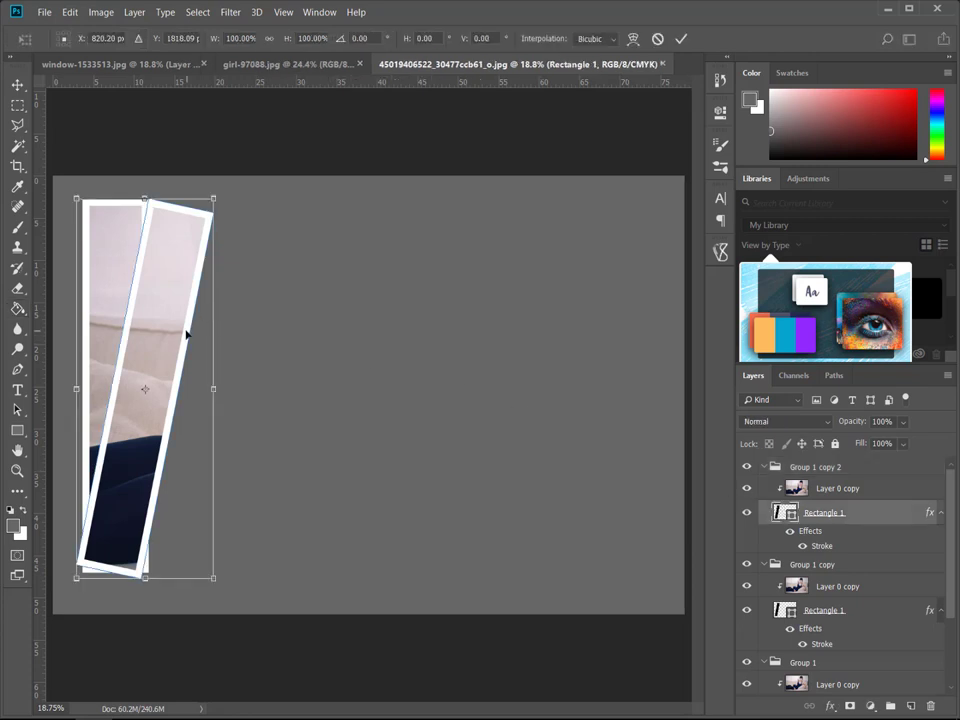
drag(189, 334, 253, 372)
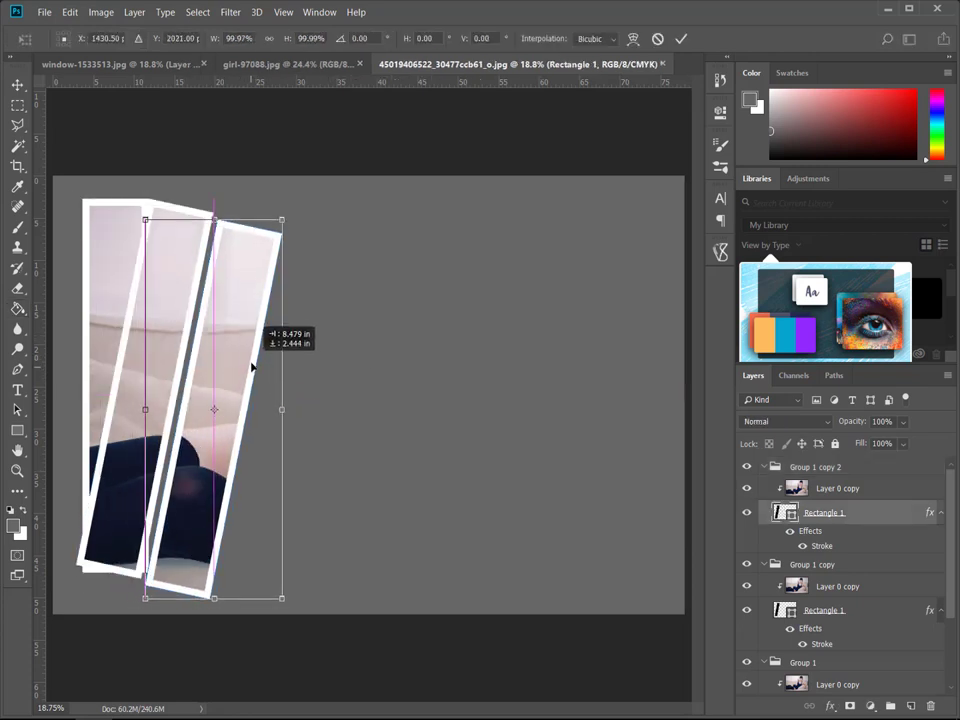
mouse_move(407, 370)
mouse_down()
mouse_move(348, 312)
mouse_move(343, 336)
mouse_up()
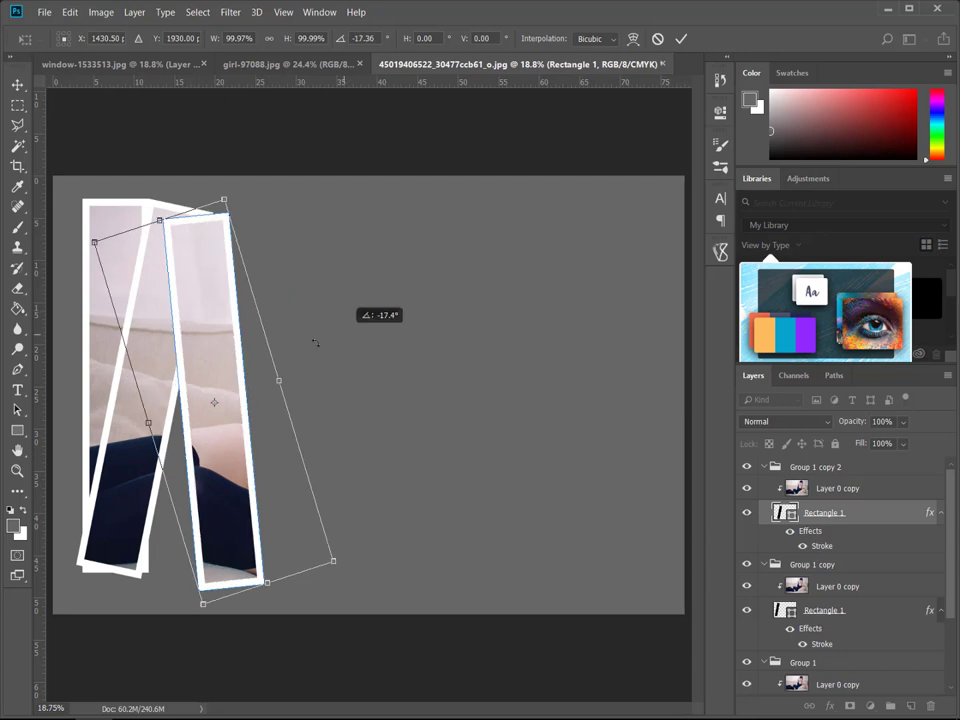
drag(215, 445, 195, 437)
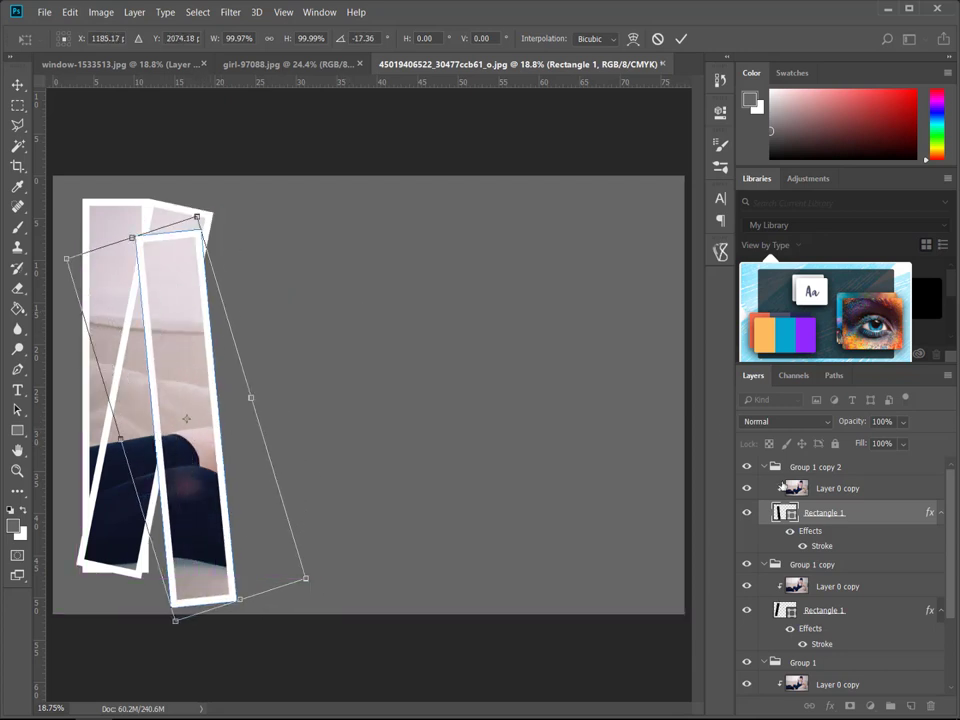
- Commit the -17° strip, then add a strip moved right and up, tilted about 8°
click(681, 39)
click(830, 488)
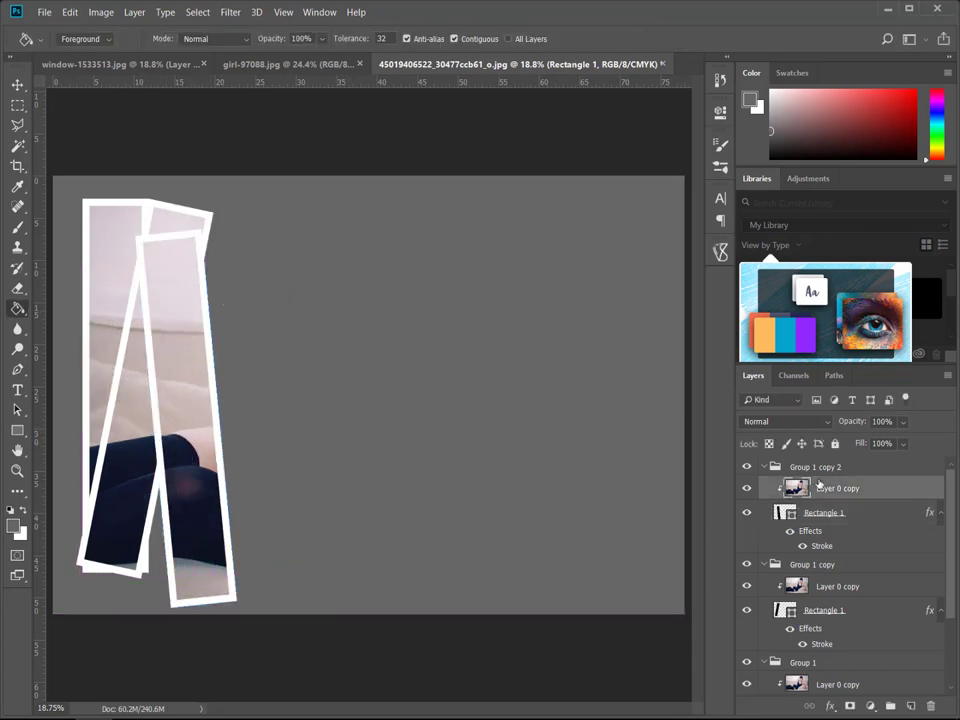
click(820, 467)
key(ctrl+j)
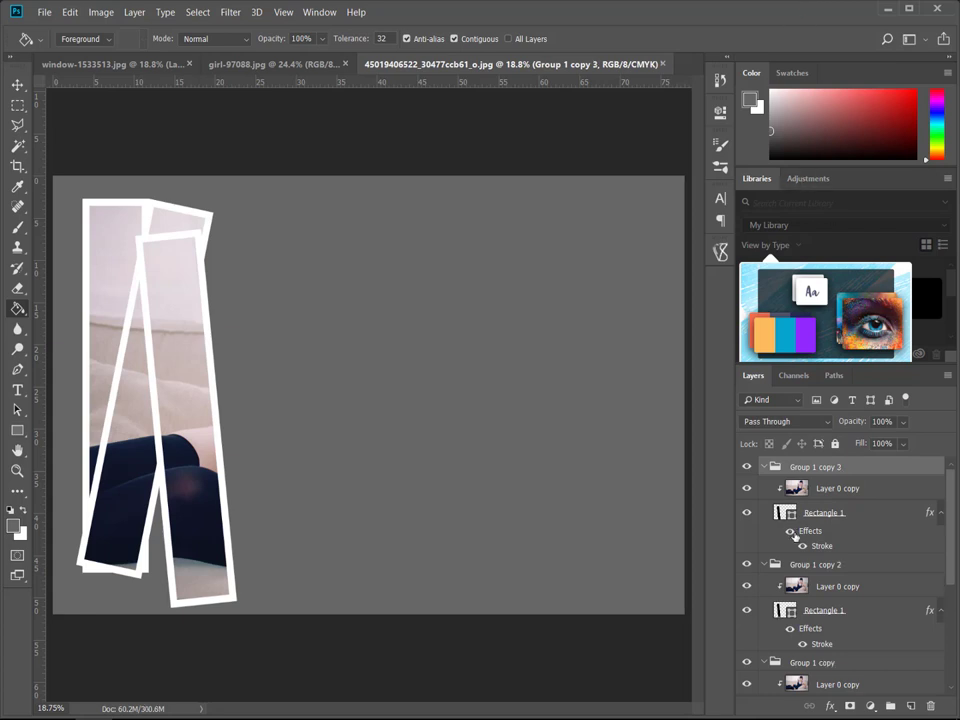
click(784, 512)
key(ctrl+t)
mouse_move(209, 371)
mouse_down()
mouse_move(288, 342)
mouse_move(274, 334)
mouse_up()
mouse_move(439, 381)
mouse_down()
mouse_move(230, 457)
mouse_move(226, 489)
mouse_up()
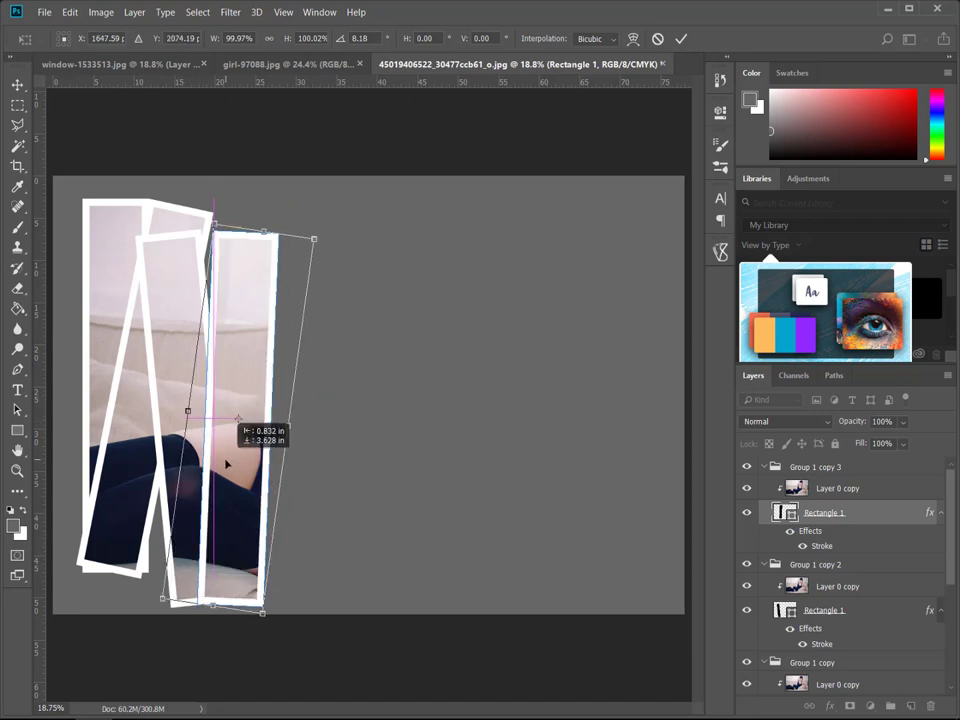
click(681, 39)
- Duplicate Group 1 copy 3 and move the new strip right, tilted about -19°
click(808, 468)
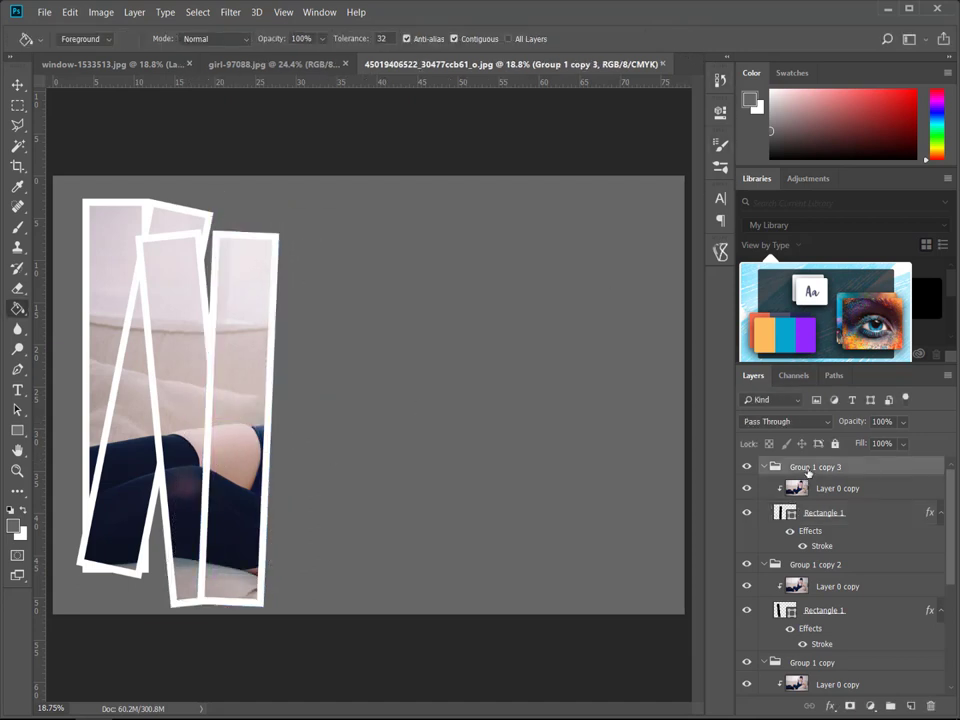
key(ctrl+j)
click(820, 512)
key(ctrl+t)
drag(255, 355, 313, 355)
drag(380, 332, 300, 470)
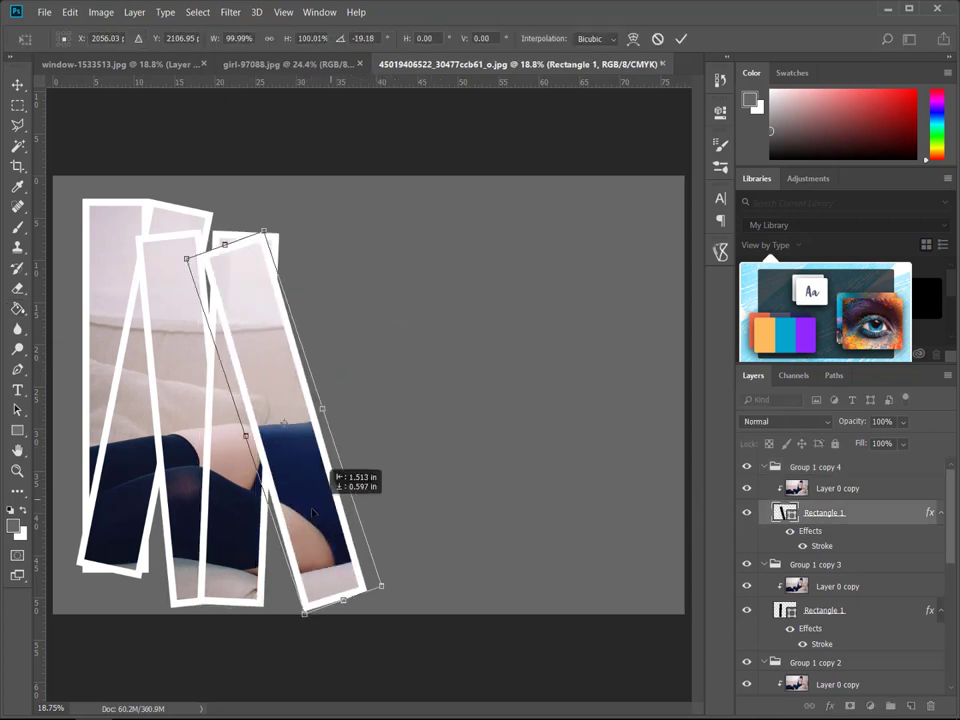
click(681, 38)
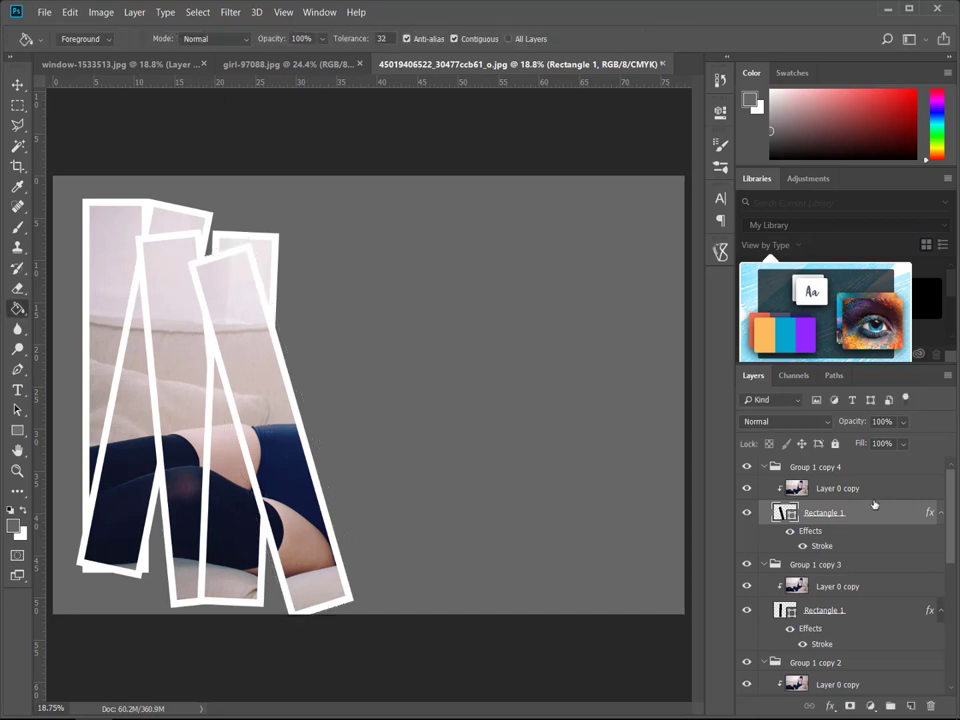
- Duplicate Group 1 copy 4 and shift the new strip up and right
click(846, 467)
key(ctrl+j)
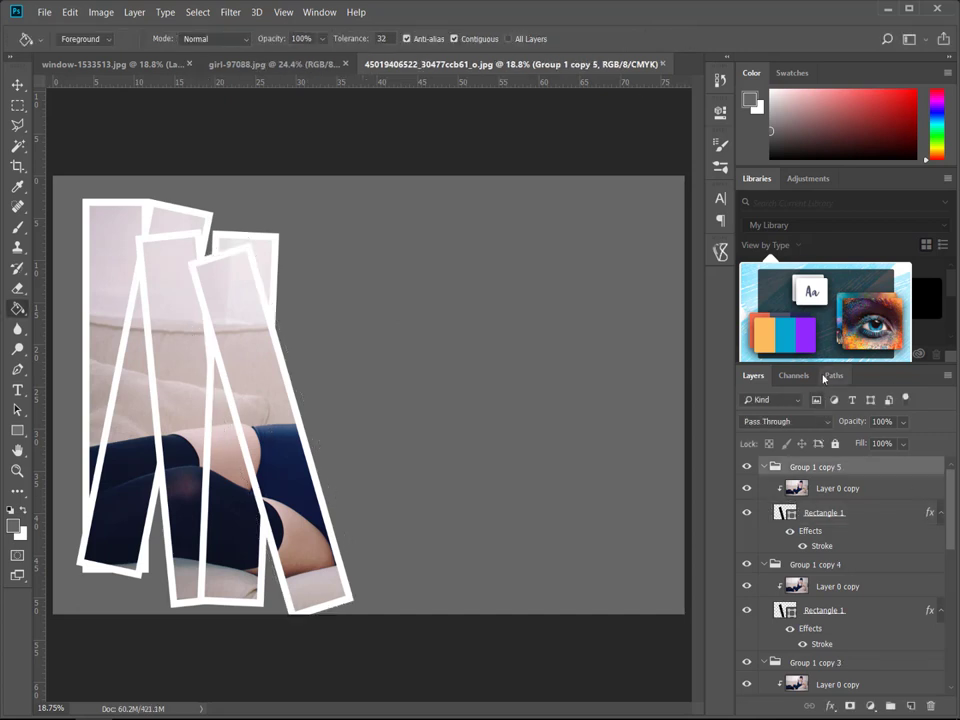
drag(828, 366, 828, 272)
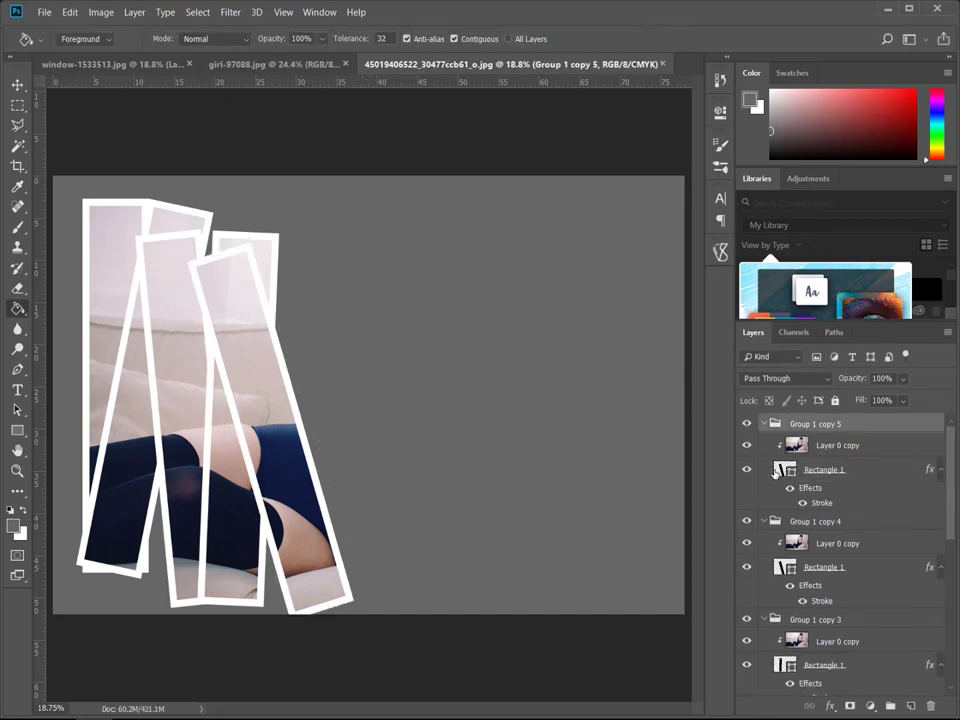
click(850, 469)
key(ctrl+t)
drag(318, 372, 331, 348)
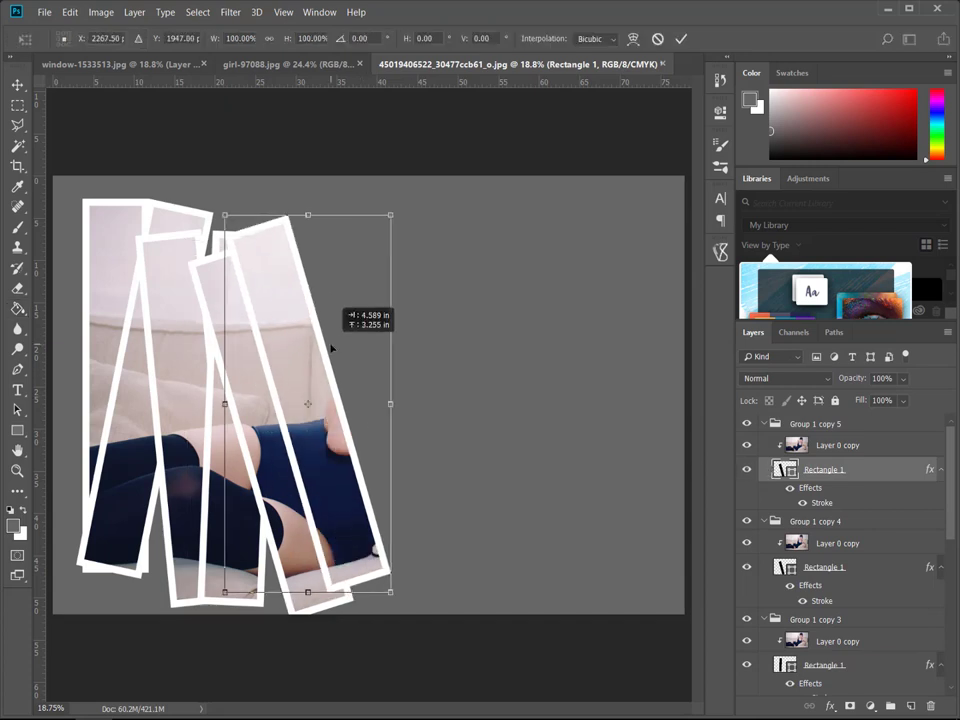
click(680, 39)
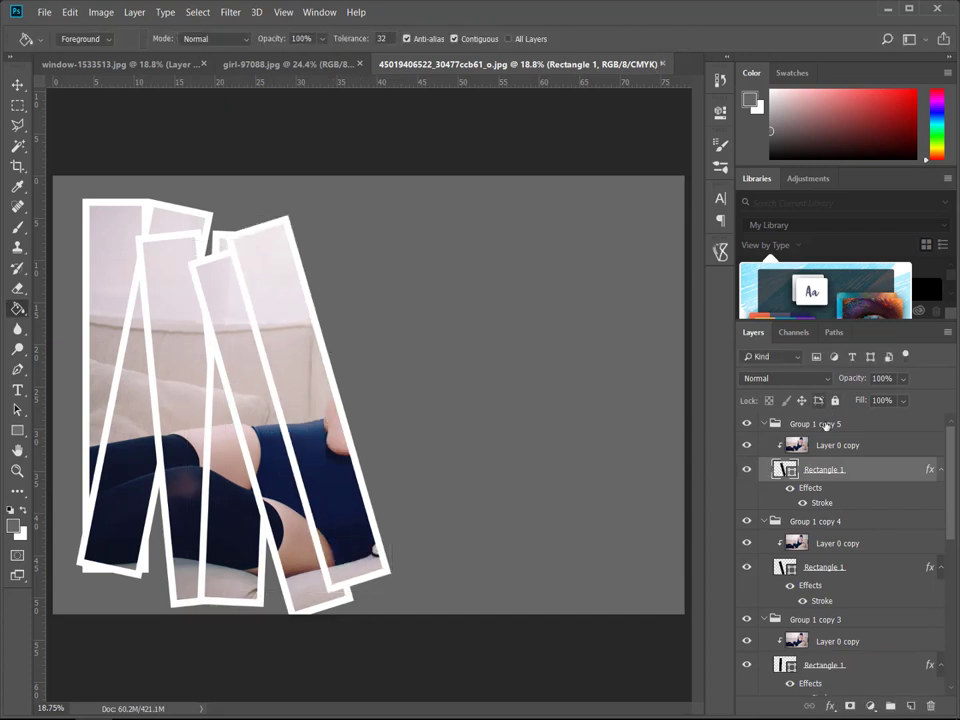
- Duplicate Group 1 copy 5, tilt the new strip to 21.7° and move it right and down
click(826, 425)
key(ctrl+j)
click(786, 468)
key(ctrl+t)
drag(445, 345, 457, 399)
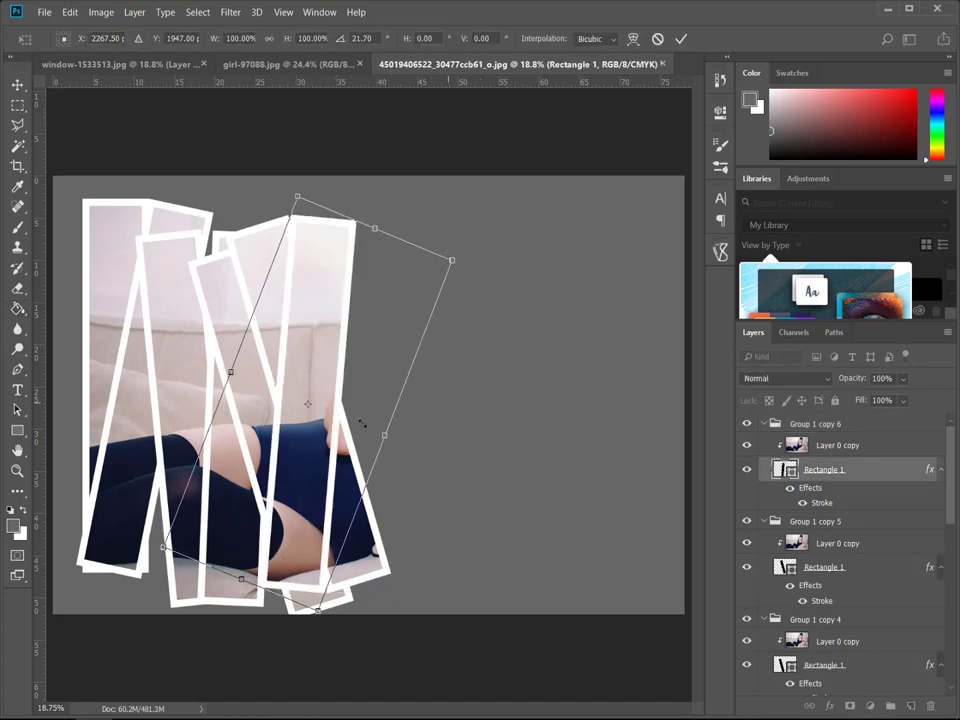
drag(324, 409, 374, 424)
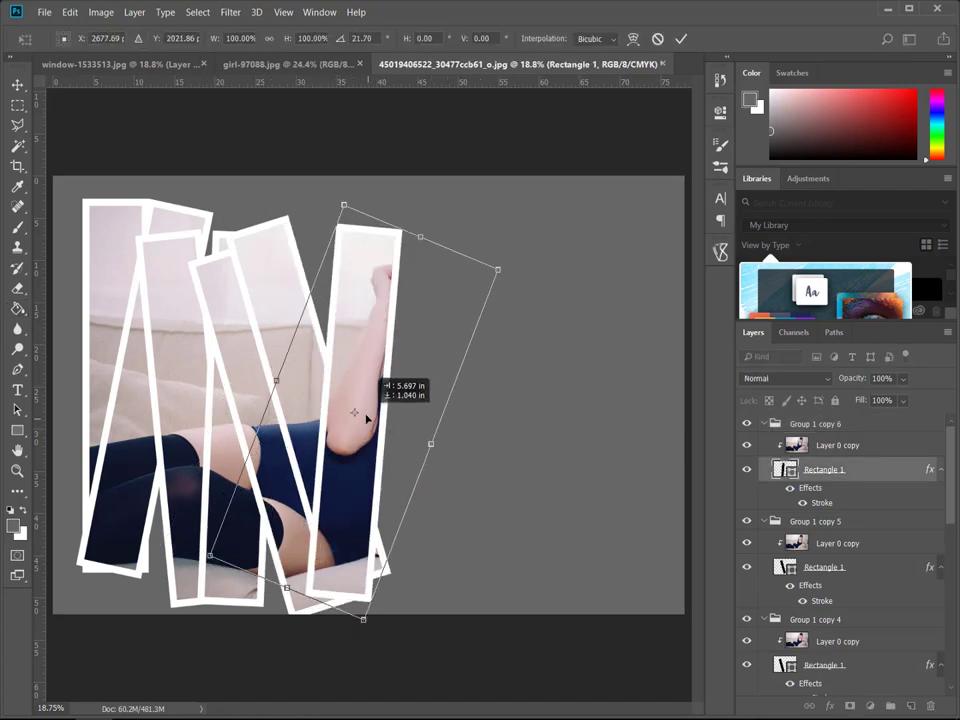
click(680, 39)
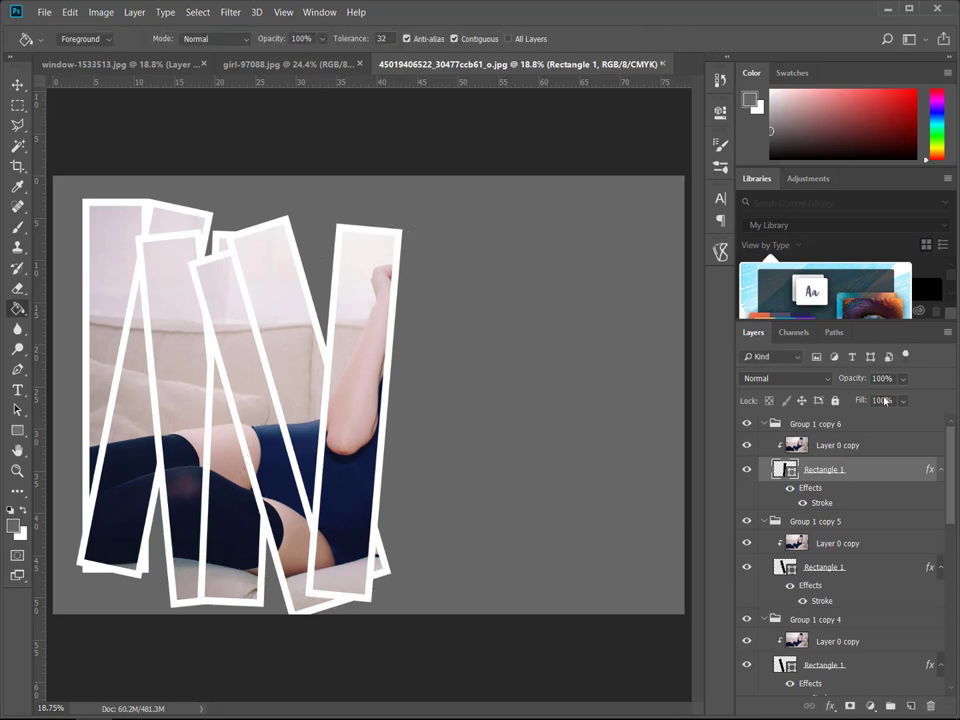
- Duplicate Group 1 copy 6, move the new strip right and tilt it about 12.5°
click(835, 425)
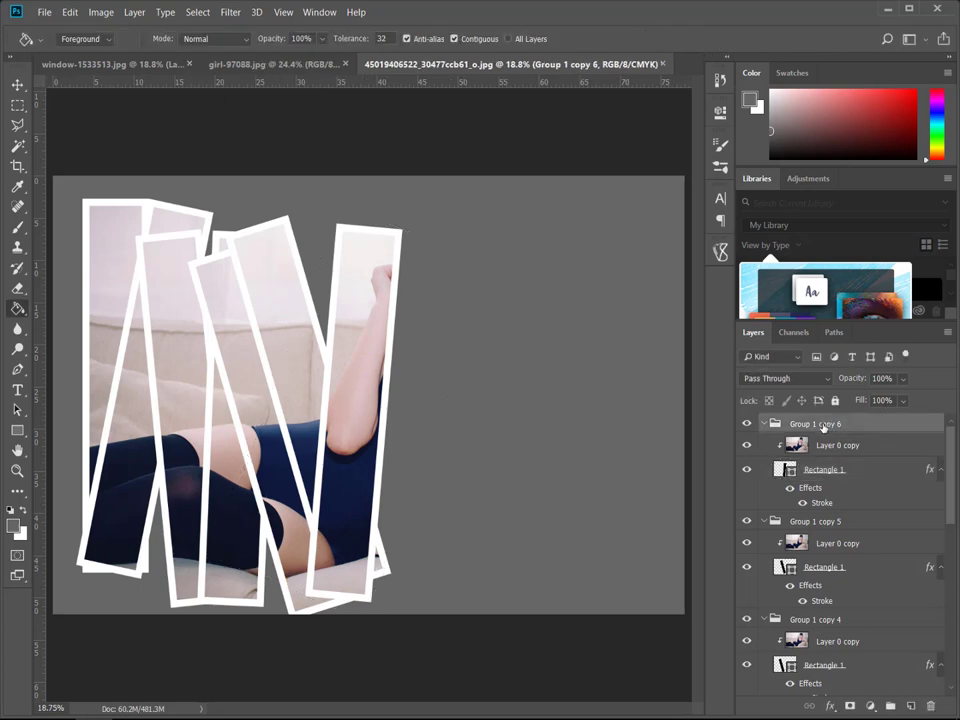
key(ctrl+j)
key(alt+bracketleft)
key(alt+bracketleft)
key(ctrl+t)
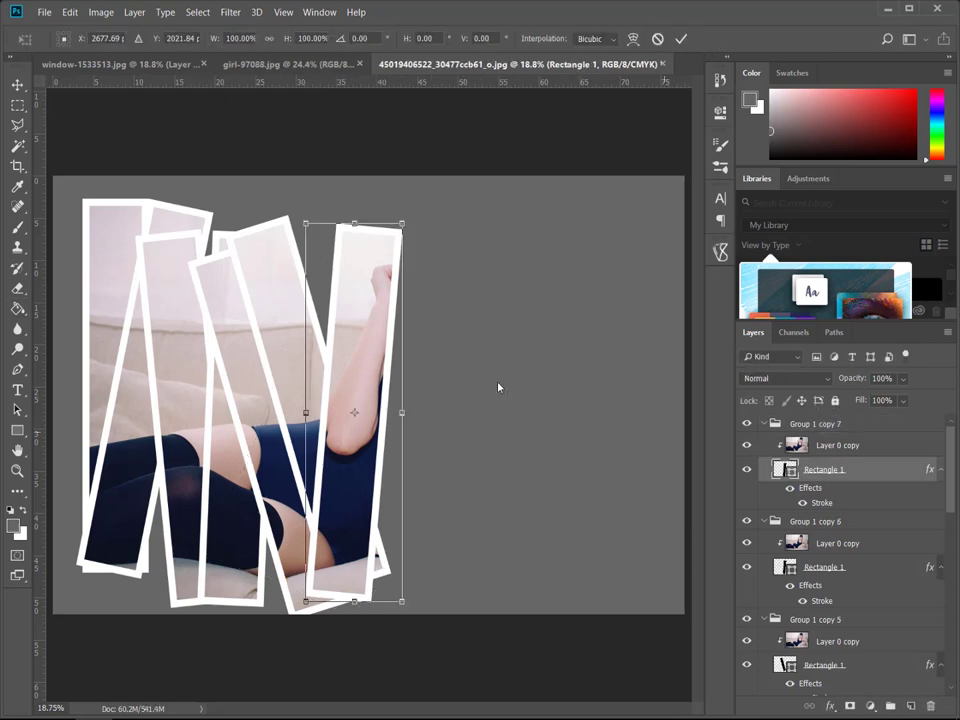
drag(383, 365, 440, 365)
drag(521, 367, 591, 476)
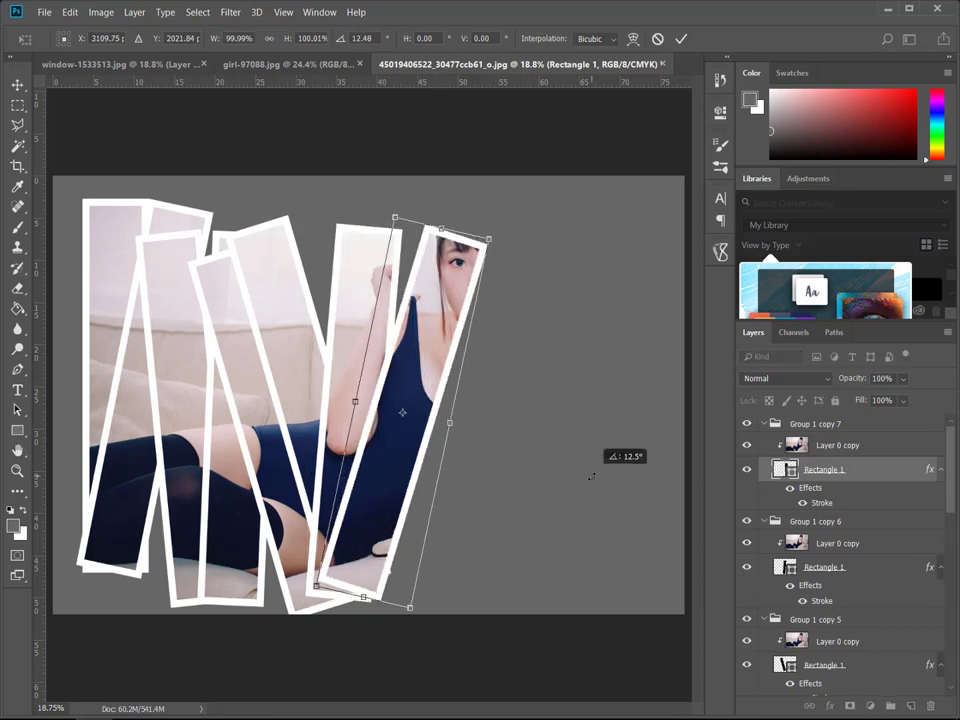
drag(401, 412, 410, 357)
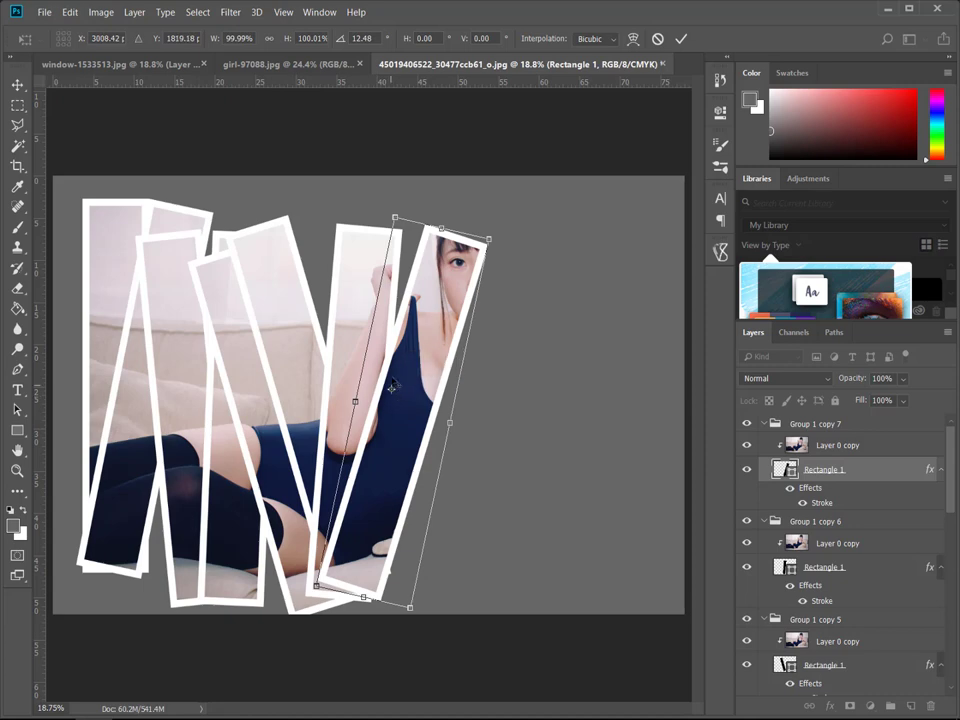
click(681, 39)
- Add Group 1 copy 8 with its strip moved right over the face, then duplicate it
click(812, 424)
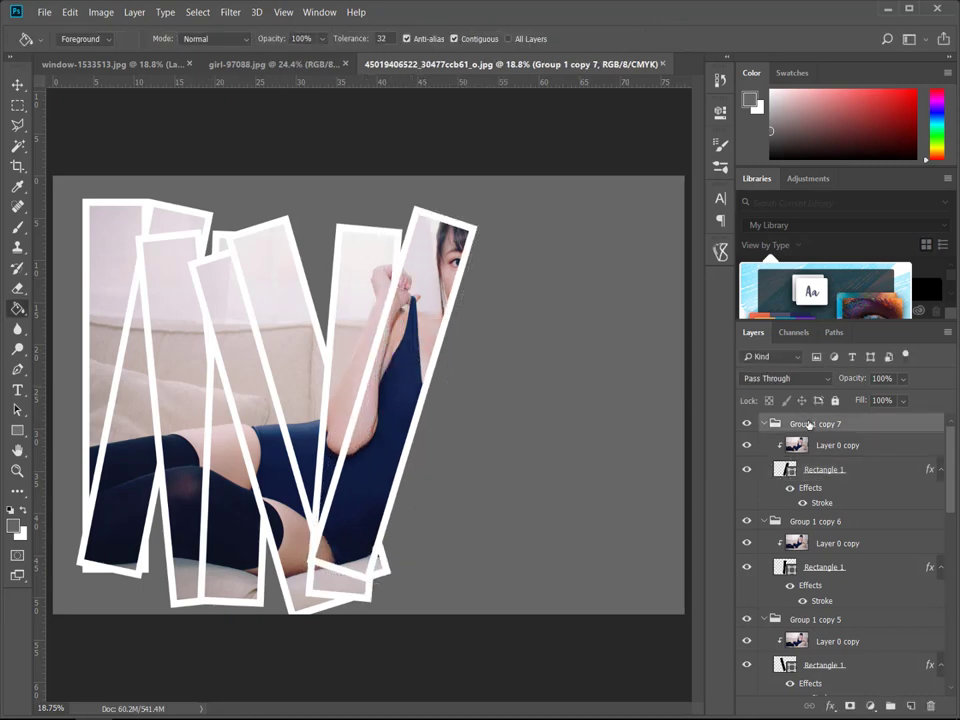
key(ctrl+j)
key(ctrl+t)
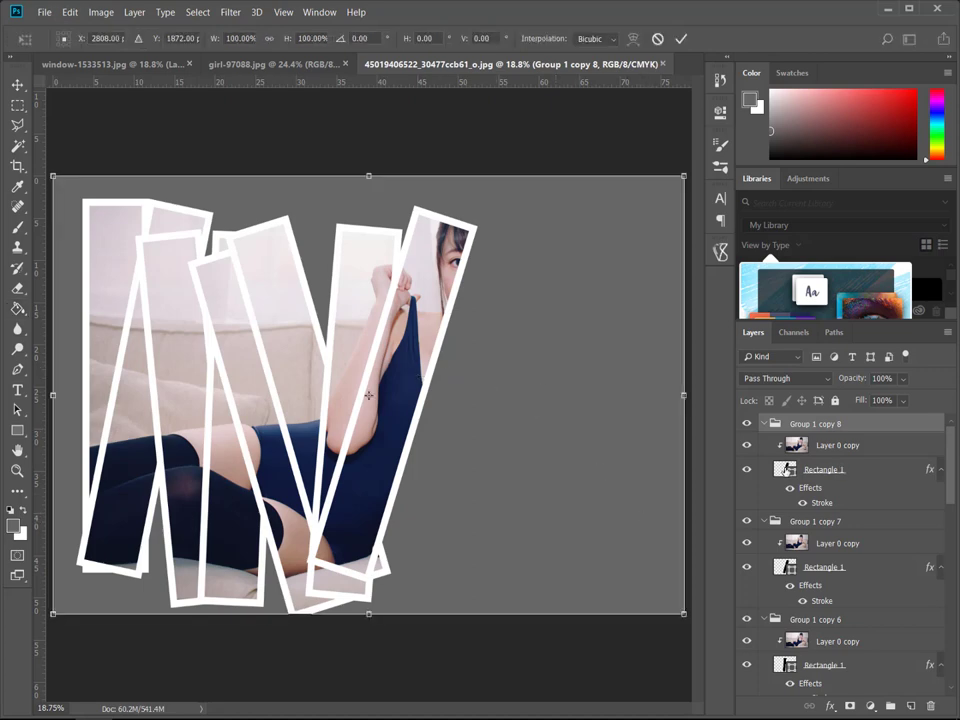
key(Return)
ctrl+click(588, 355)
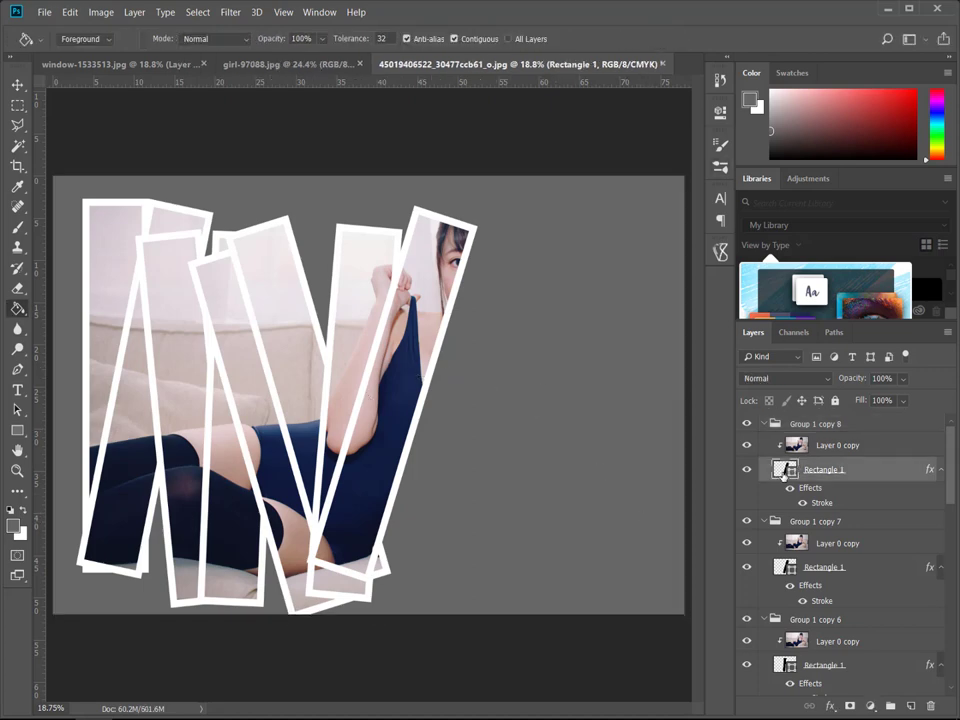
key(ctrl+t)
drag(406, 320, 455, 350)
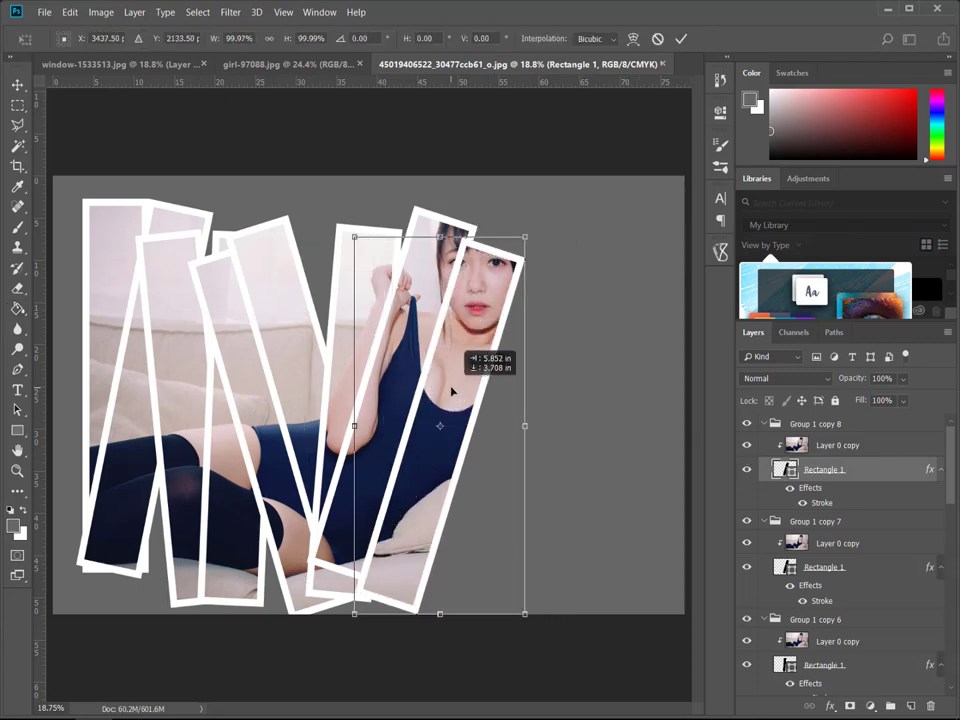
key(Return)
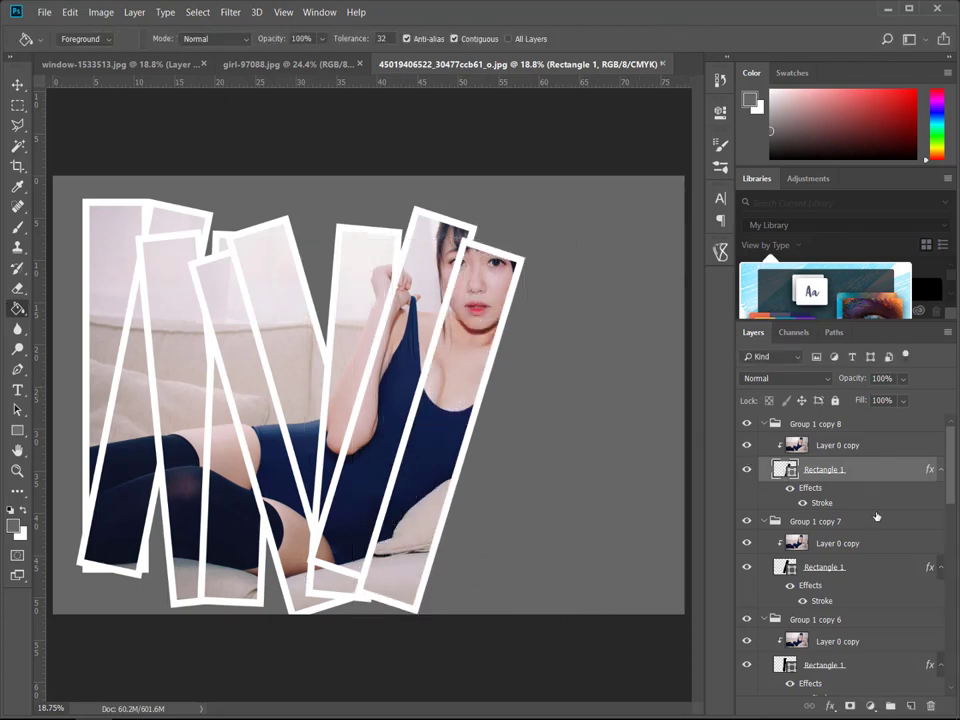
click(810, 424)
key(ctrl+j)
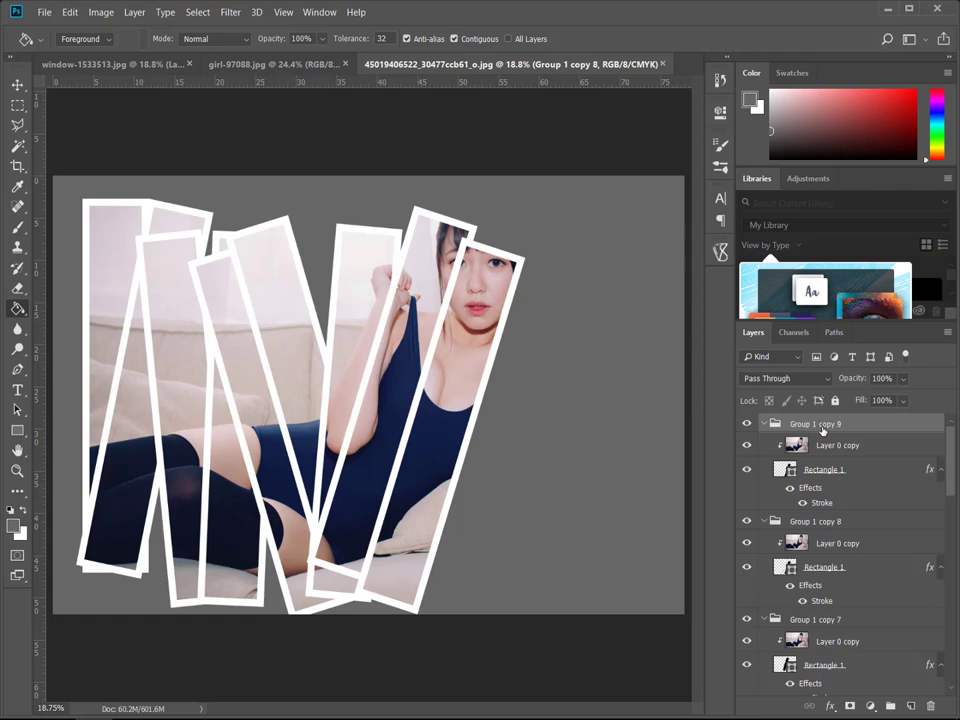
- Tilt the Group 1 copy 9 strip to 17.6° and move it up-left
click(784, 470)
key(ctrl+t)
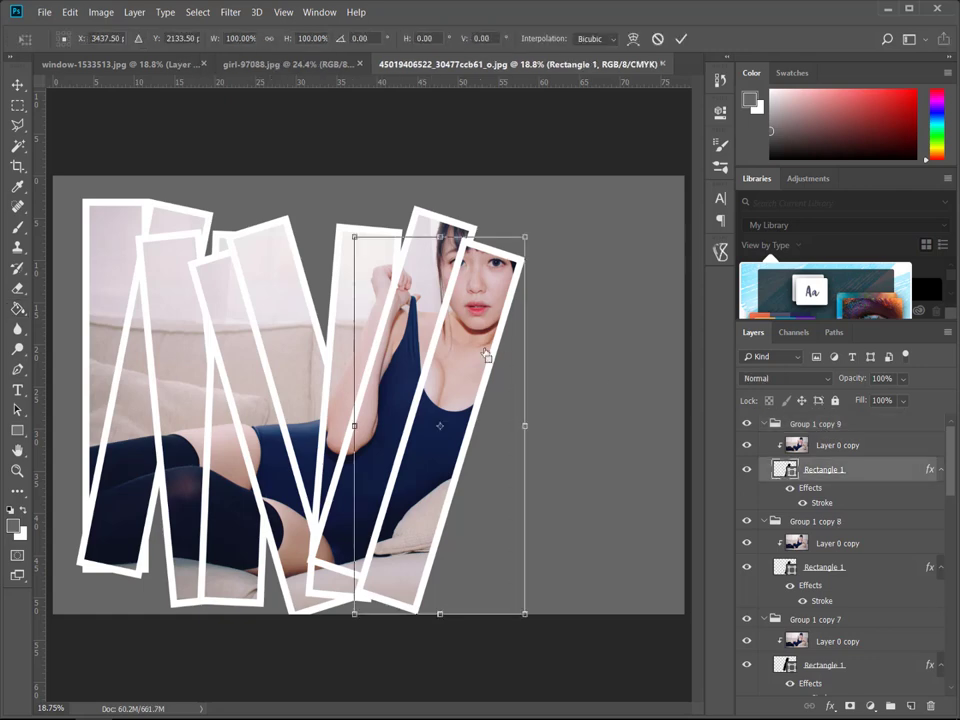
drag(553, 368, 570, 406)
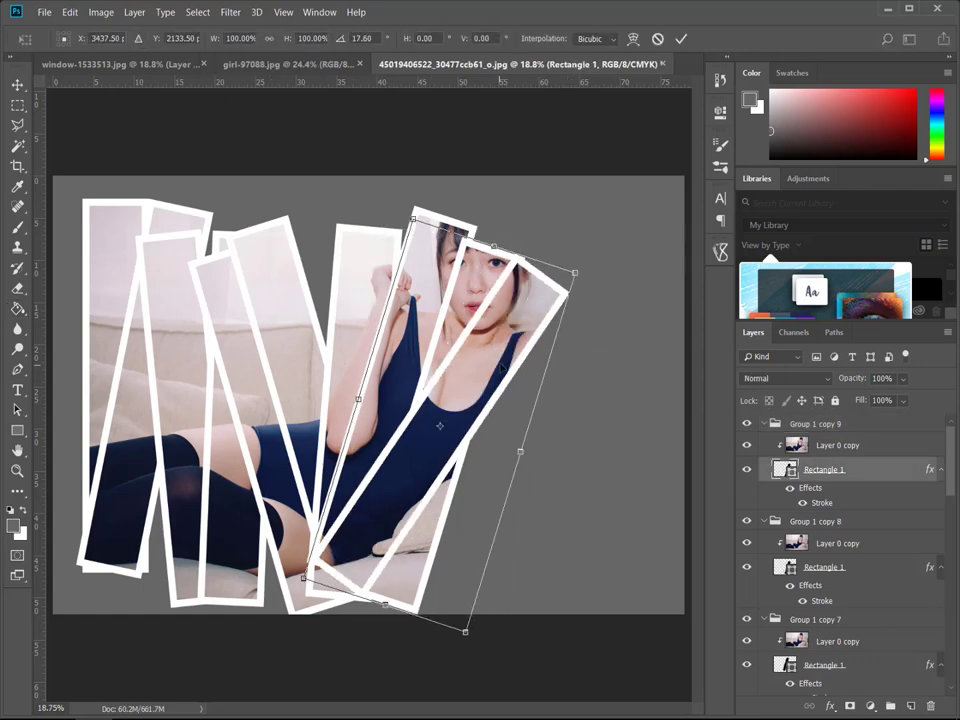
drag(504, 365, 492, 258)
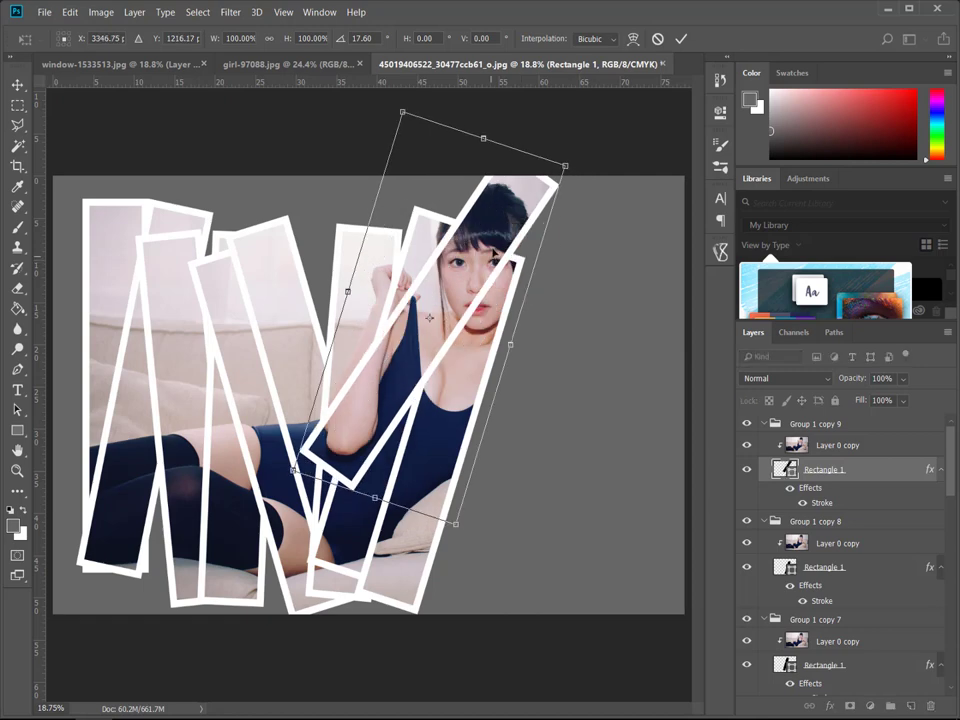
click(681, 38)
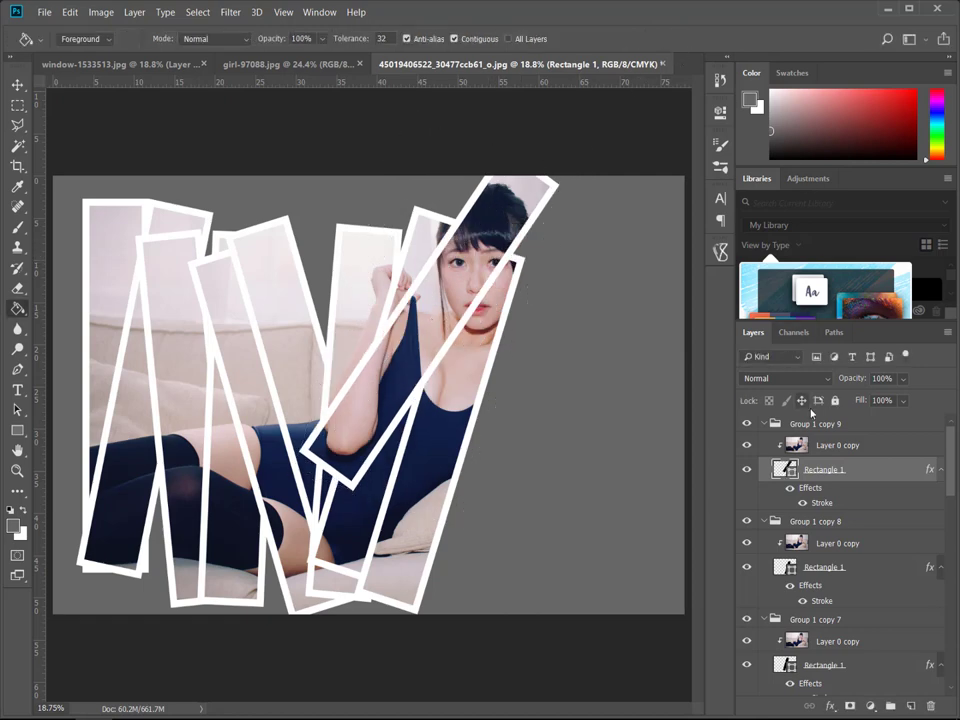
- Add Group 1 copy 10 with its strip moved right and down, standing nearly upright
click(808, 426)
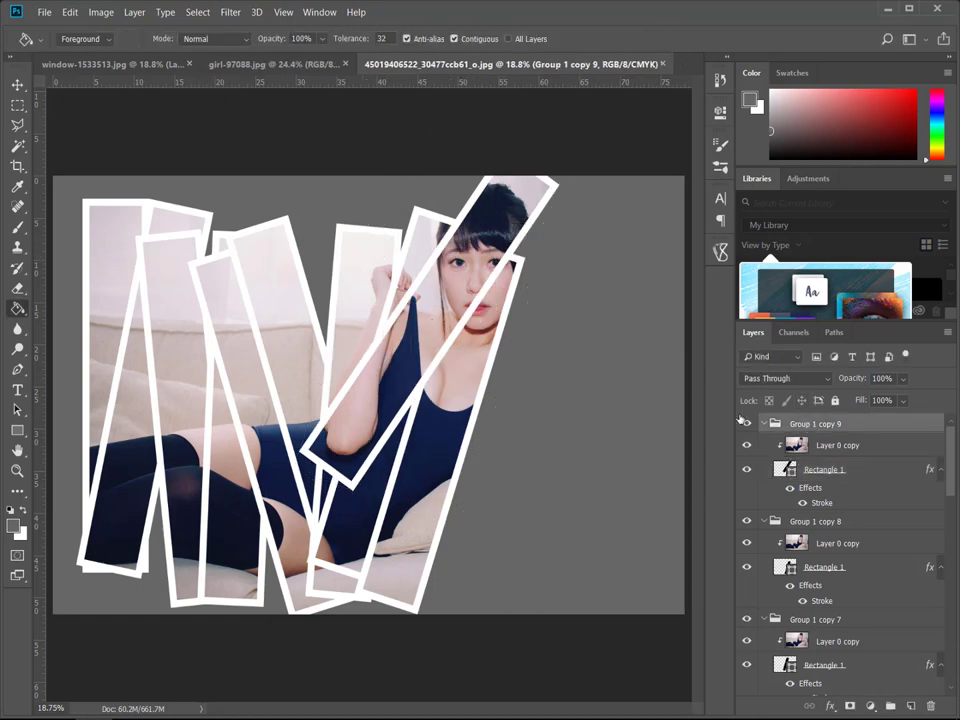
key(ctrl+j)
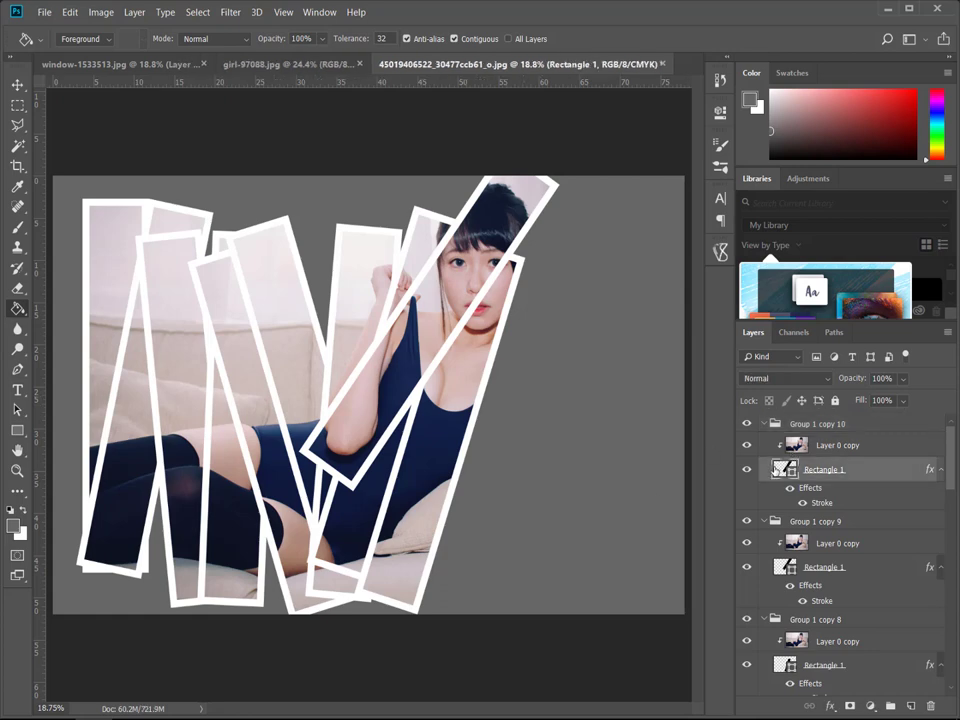
key(alt+bracketleft)
key(alt+bracketleft)
key(ctrl+t)
mouse_move(454, 360)
mouse_down()
mouse_move(540, 429)
mouse_move(536, 446)
mouse_up()
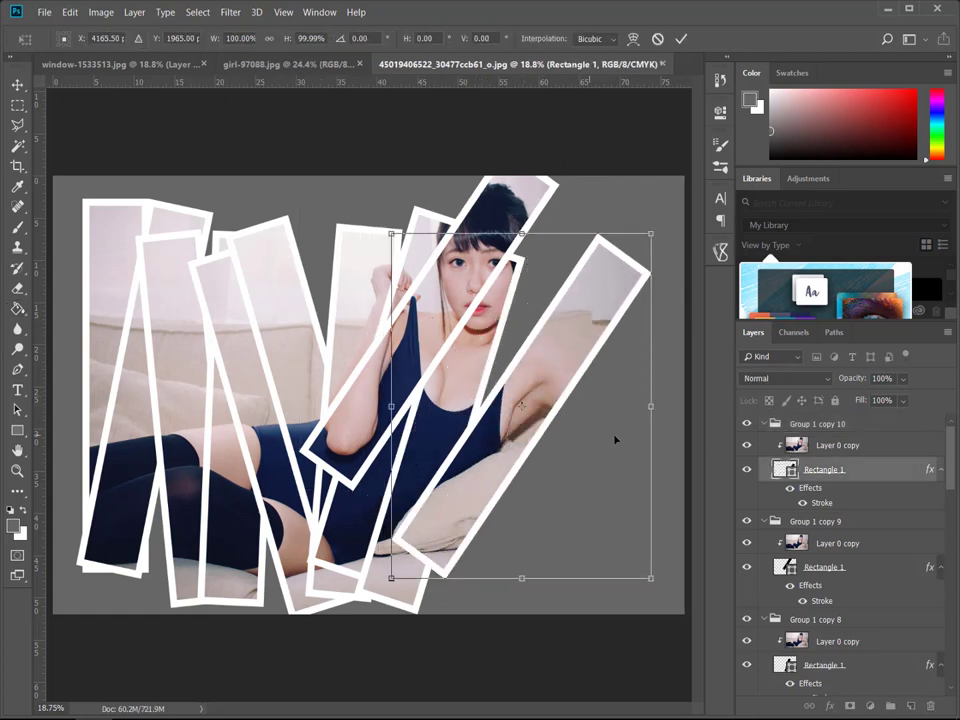
mouse_move(660, 381)
mouse_down()
mouse_move(576, 357)
mouse_move(539, 367)
mouse_move(532, 378)
mouse_move(545, 393)
mouse_move(553, 359)
mouse_move(563, 380)
mouse_move(564, 360)
mouse_up()
click(681, 39)
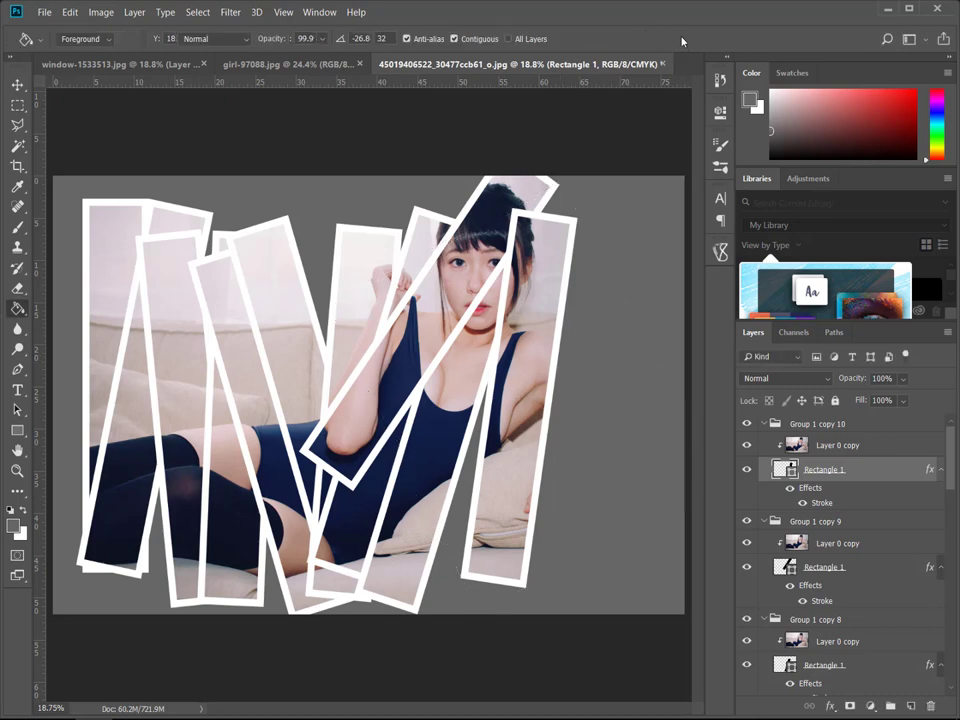
- Add Group 1 copy 11 with its strip shifted right and down
click(822, 424)
key(ctrl+j)
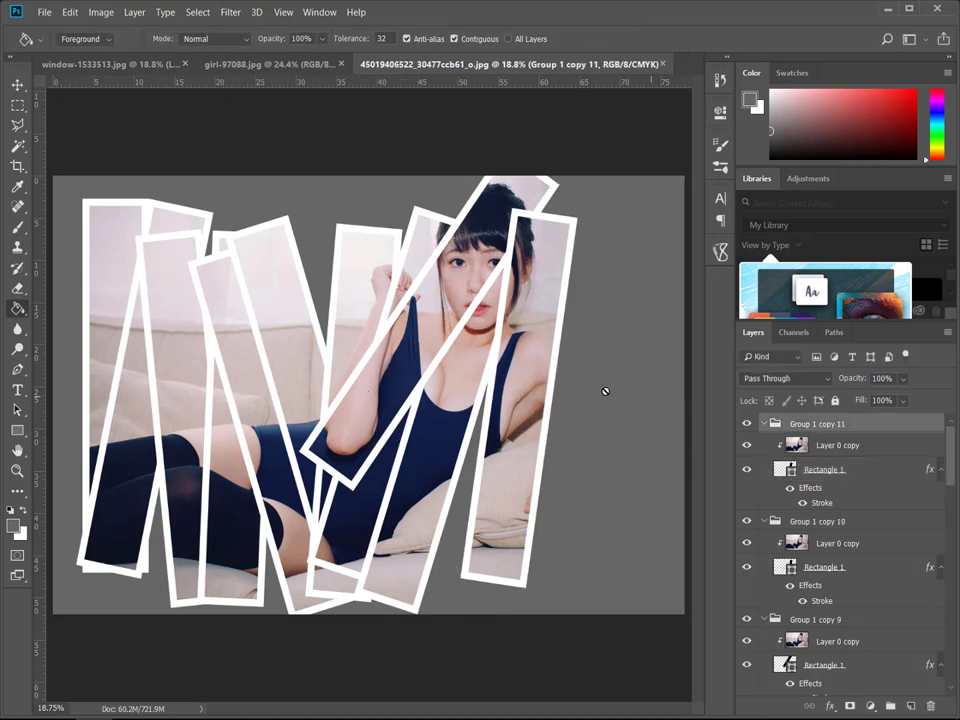
ctrl+click(586, 351)
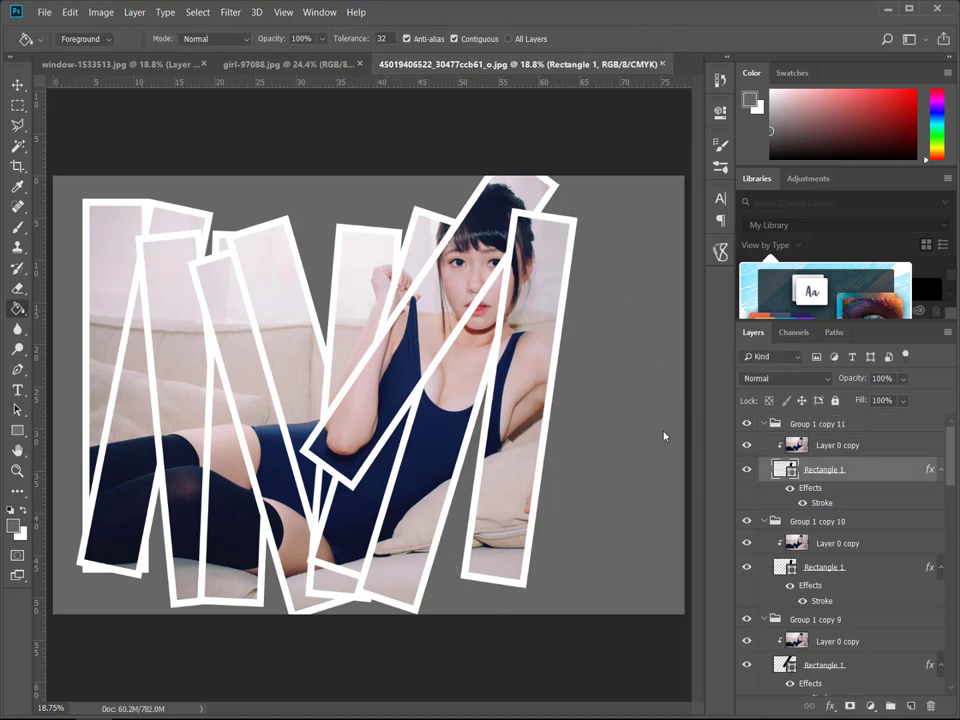
key(ctrl+t)
mouse_move(543, 380)
mouse_down()
mouse_move(588, 411)
mouse_move(580, 434)
mouse_move(598, 434)
mouse_up()
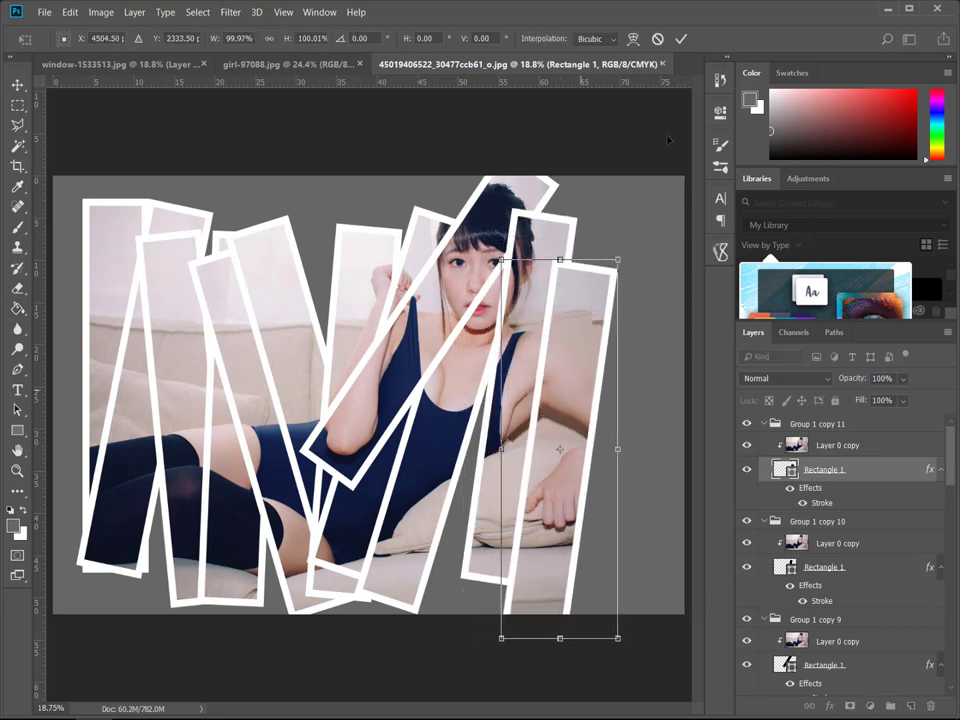
key(Return)
key(g)
- Add Group 1 copy 12 with its strip moved further right
click(797, 424)
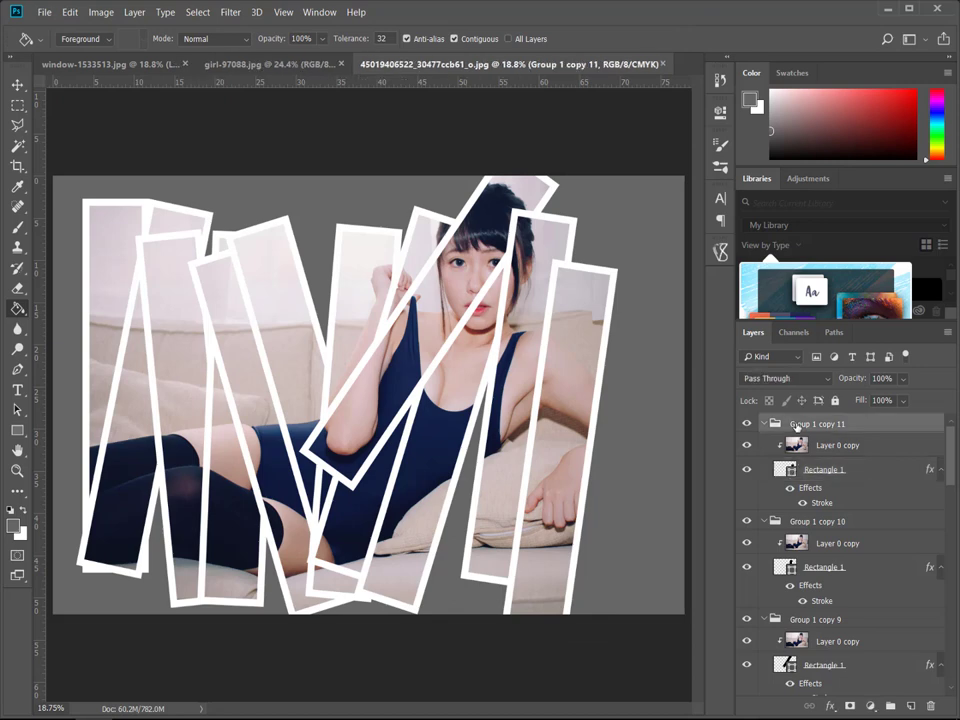
key(ctrl+j)
click(790, 469)
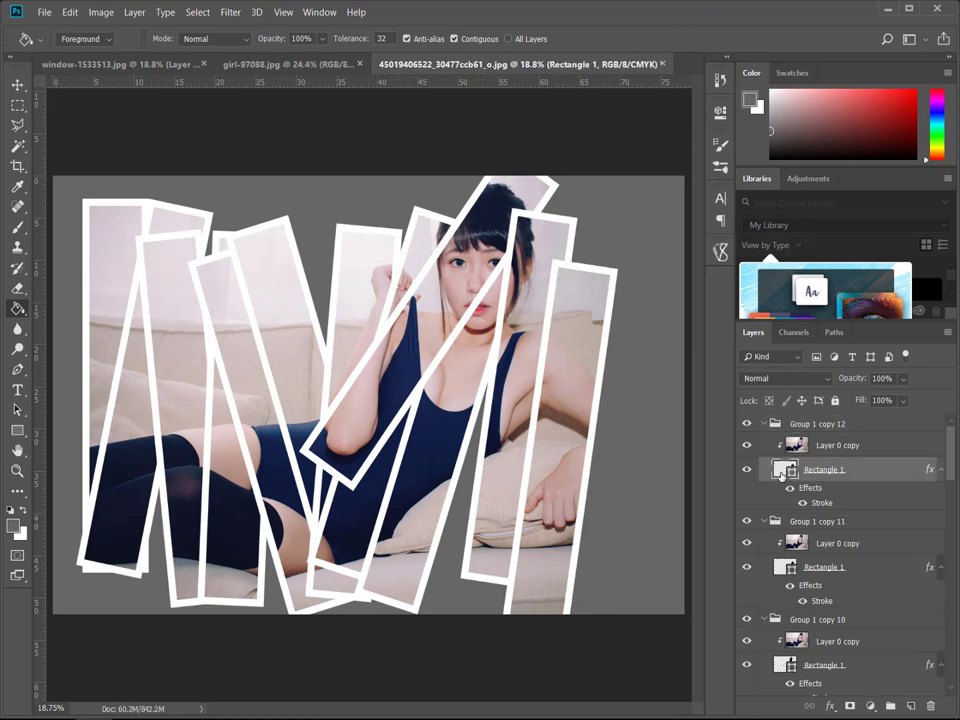
key(ctrl+t)
mouse_move(594, 428)
mouse_down()
mouse_move(645, 444)
mouse_move(645, 300)
mouse_up()
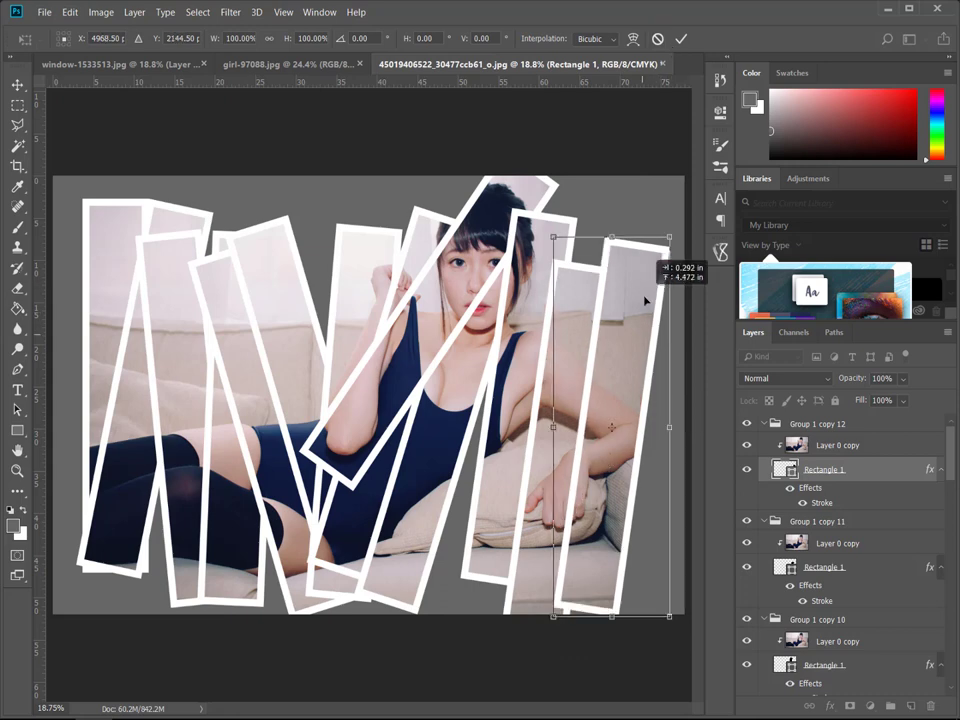
click(679, 40)
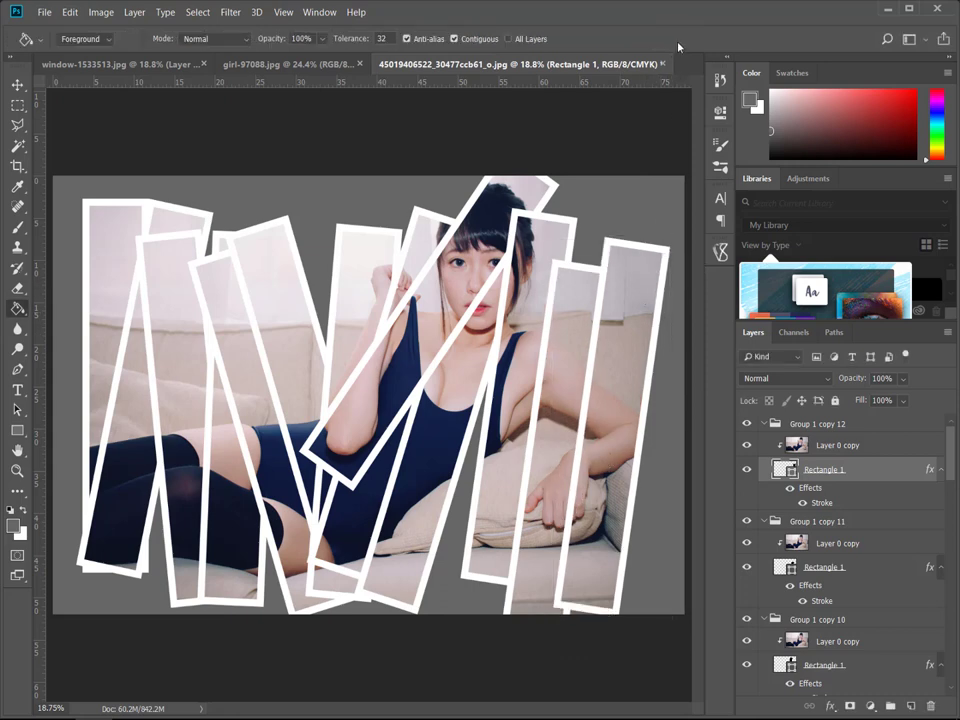
- Add Group 1 copy 13 with its strip moved down-left below the face
click(818, 424)
key(ctrl+j)
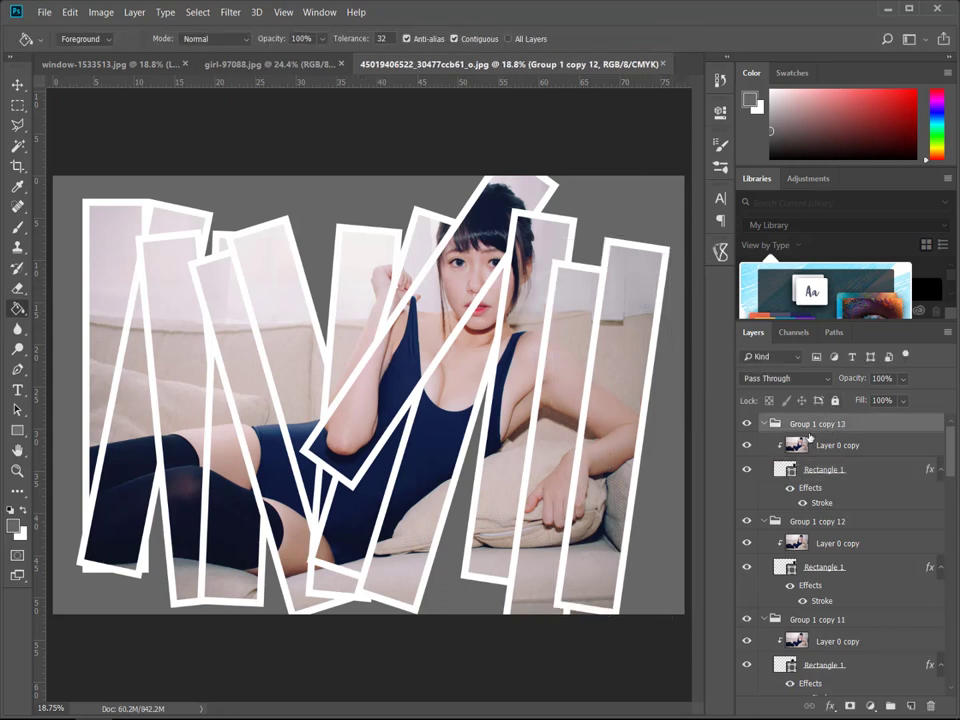
click(786, 478)
key(ctrl+t)
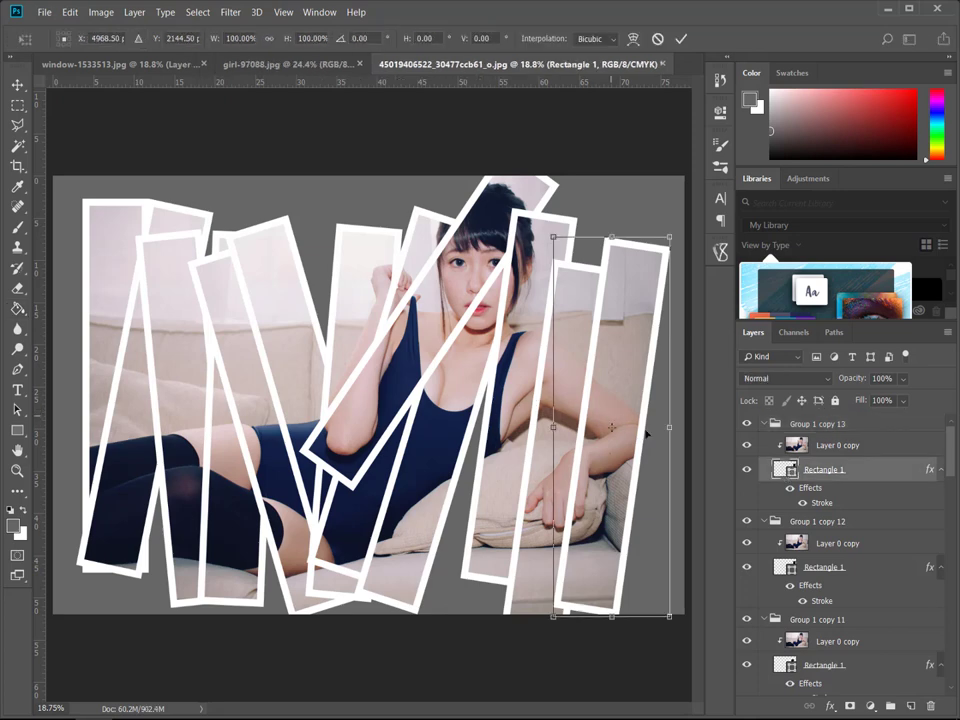
mouse_move(573, 439)
mouse_down()
mouse_move(517, 487)
mouse_move(424, 493)
mouse_up()
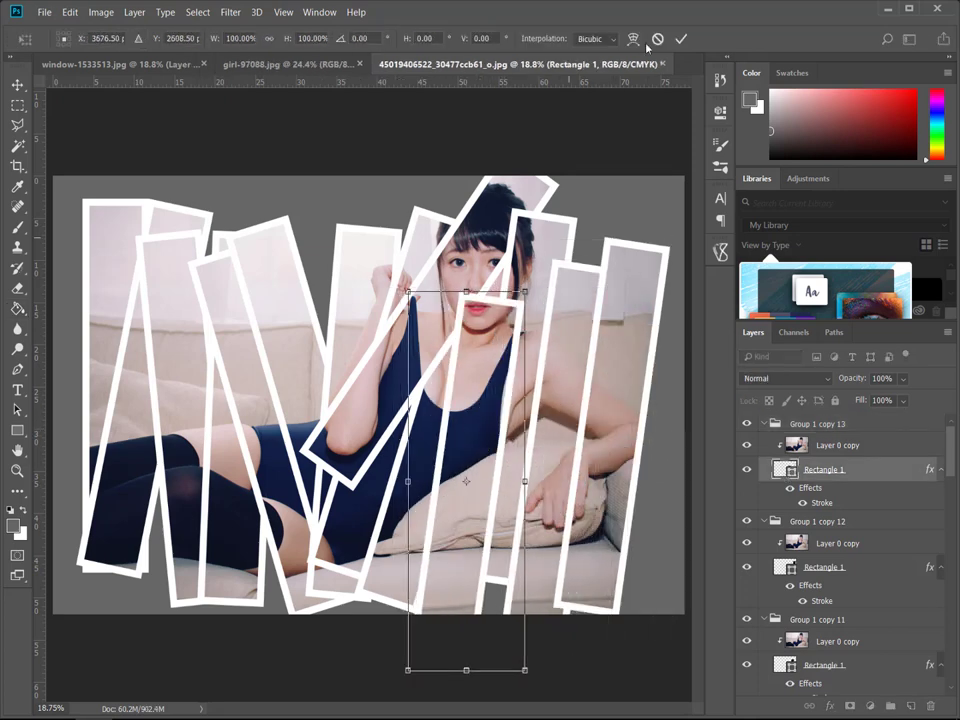
click(682, 39)
- Add Group 1 copy 14 with its strip placed at the canvas's right edge
click(820, 426)
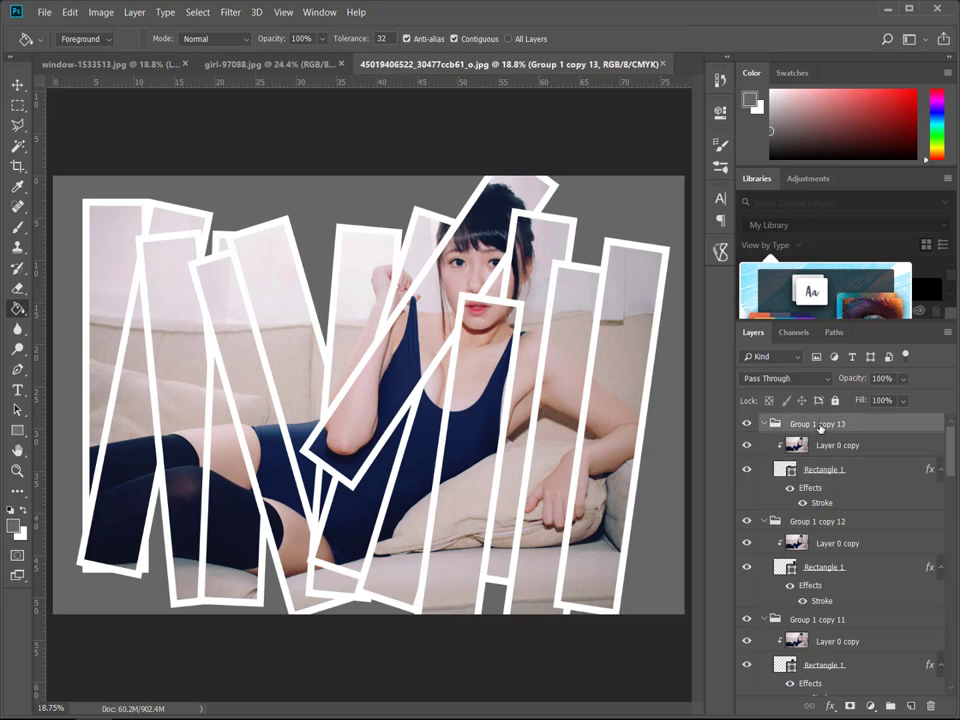
key(ctrl+j)
click(781, 470)
key(ctrl+t)
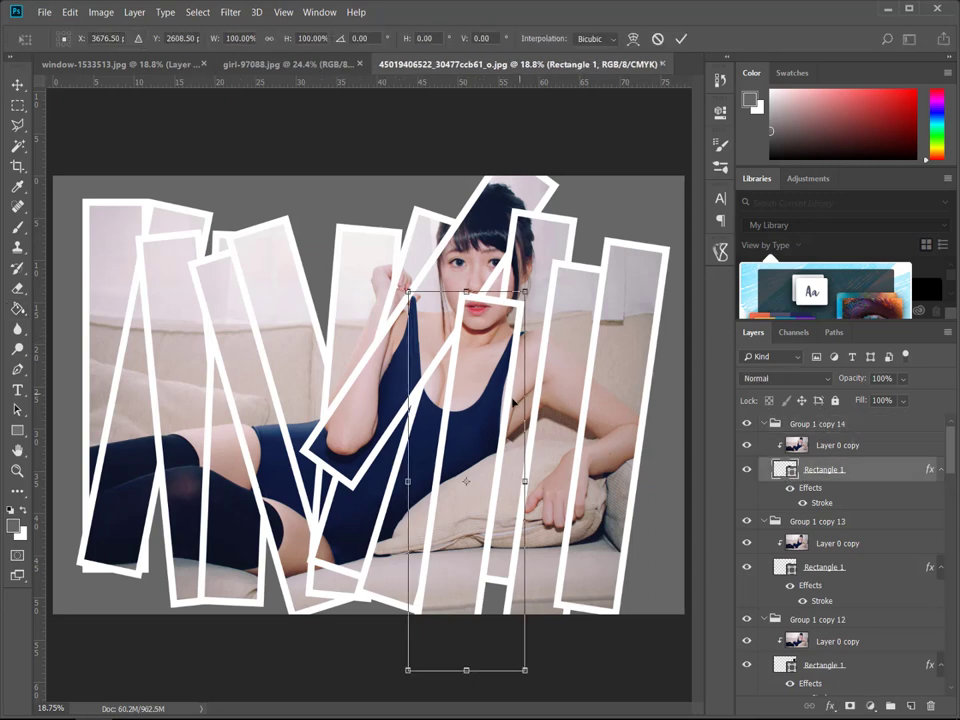
drag(466, 481, 701, 413)
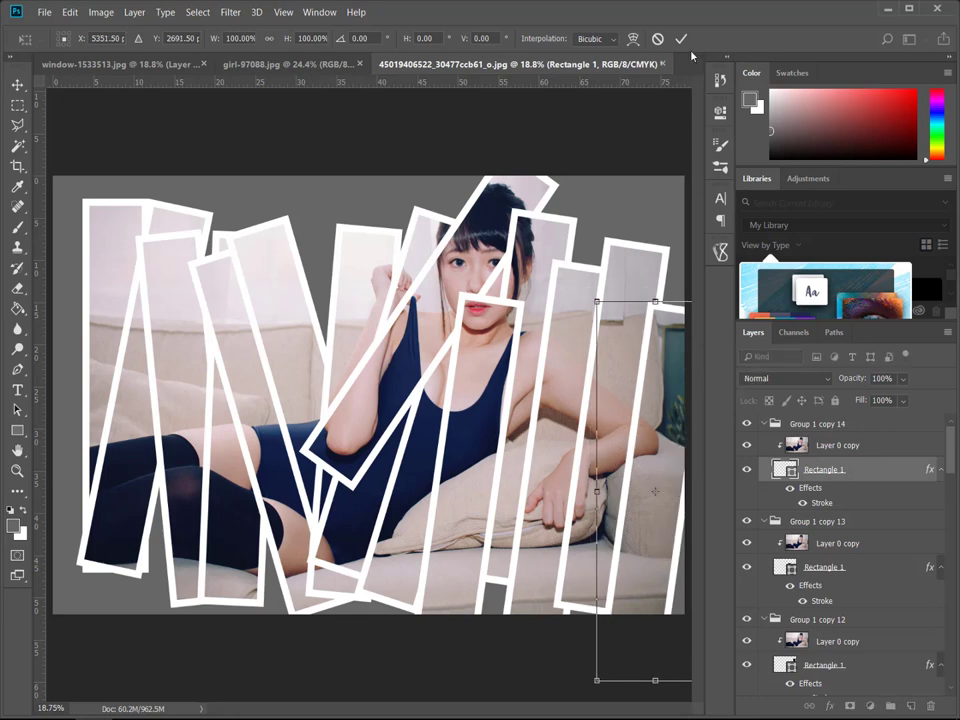
key(Return)
- Commit the last strip's transform and dismiss the canvas zoom options
key(g)
key(z)
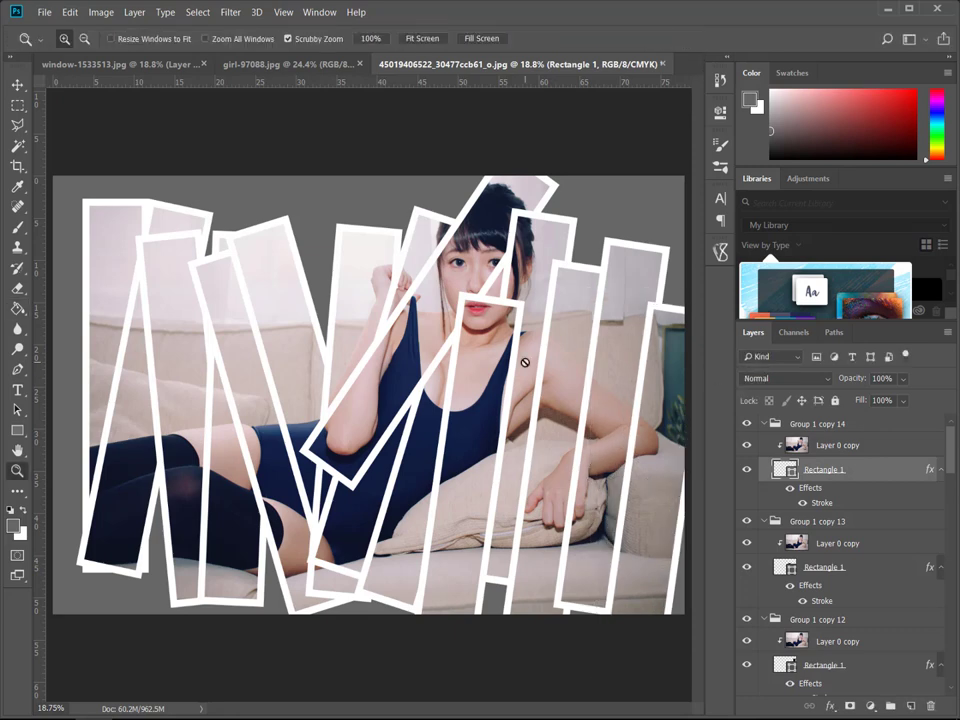
right_click(468, 345)
key(Escape)
- Collapse the strip groups from Group 1 copy 14 down through Group 1 copy 9
scroll(825, 480, down, 3)
scroll(835, 540, down, 2)
scroll(835, 560, down, 2)
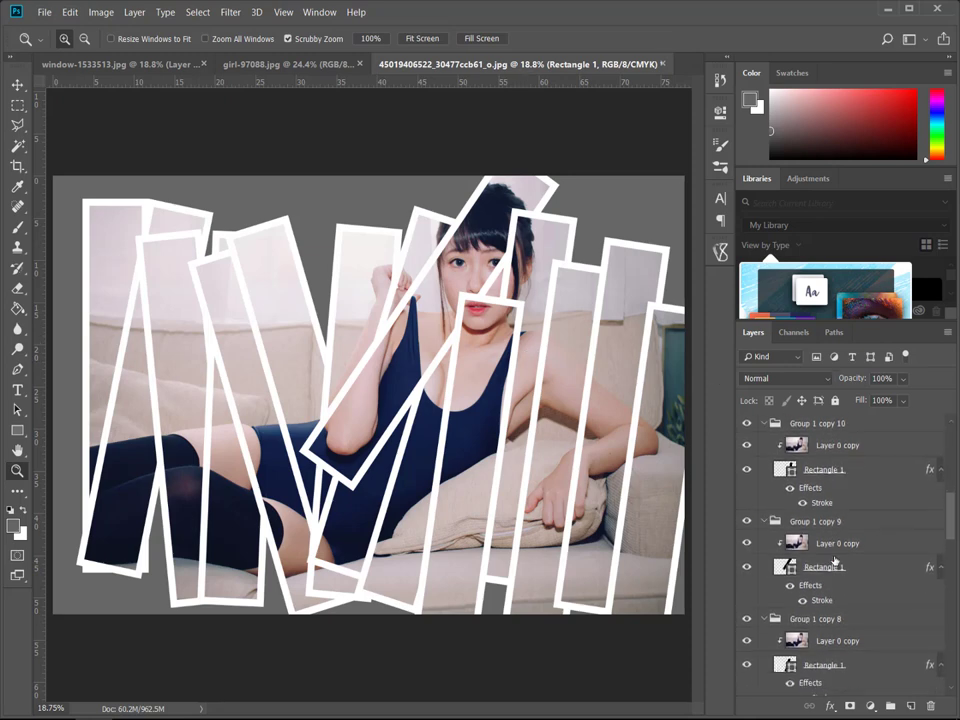
scroll(835, 560, down, 3)
scroll(835, 555, down, 2)
scroll(835, 551, down, 2)
scroll(835, 550, down, 3)
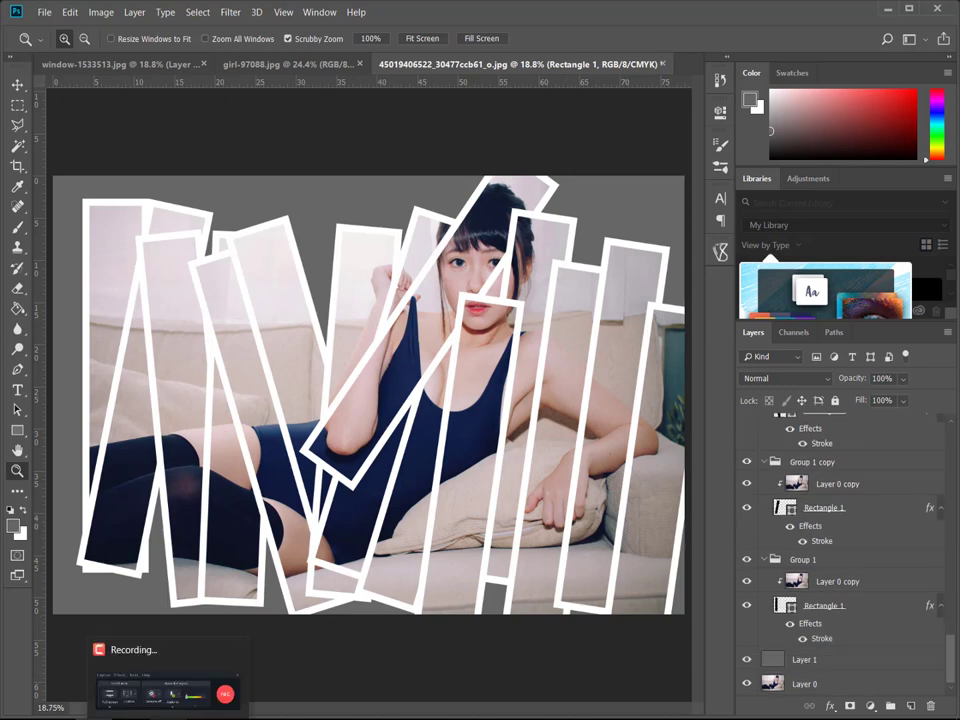
scroll(953, 600, up, 3)
drag(950, 627, 950, 428)
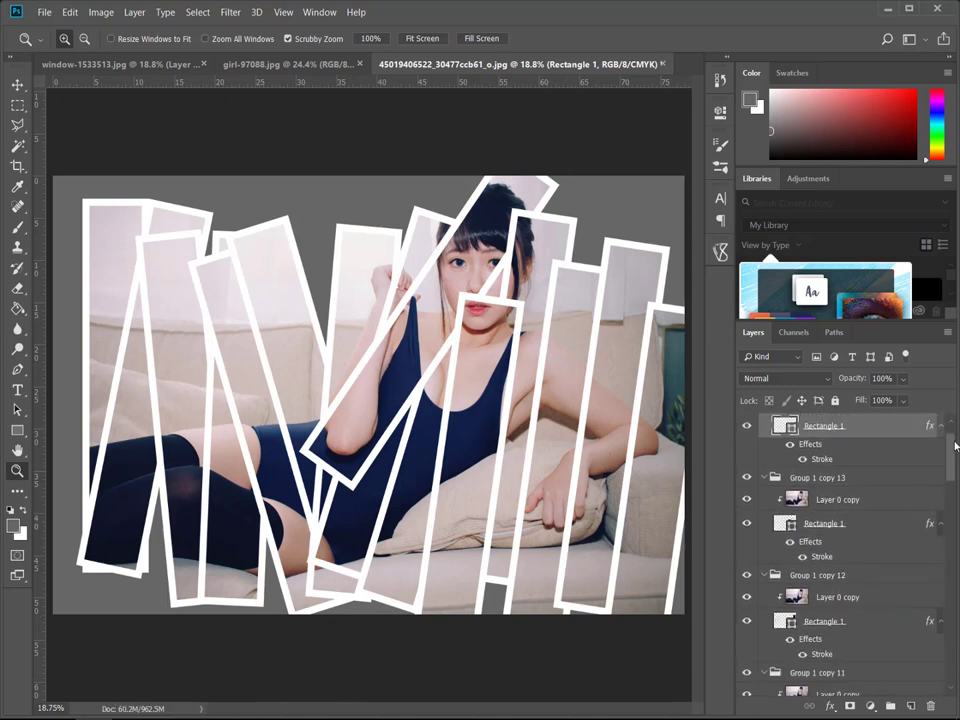
click(765, 424)
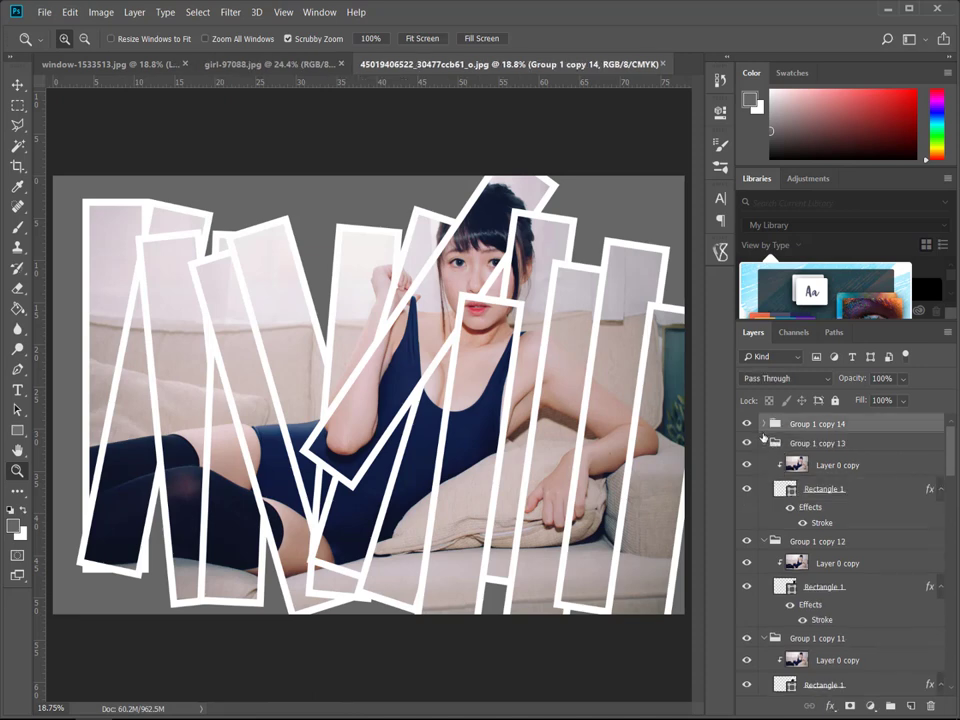
click(765, 463)
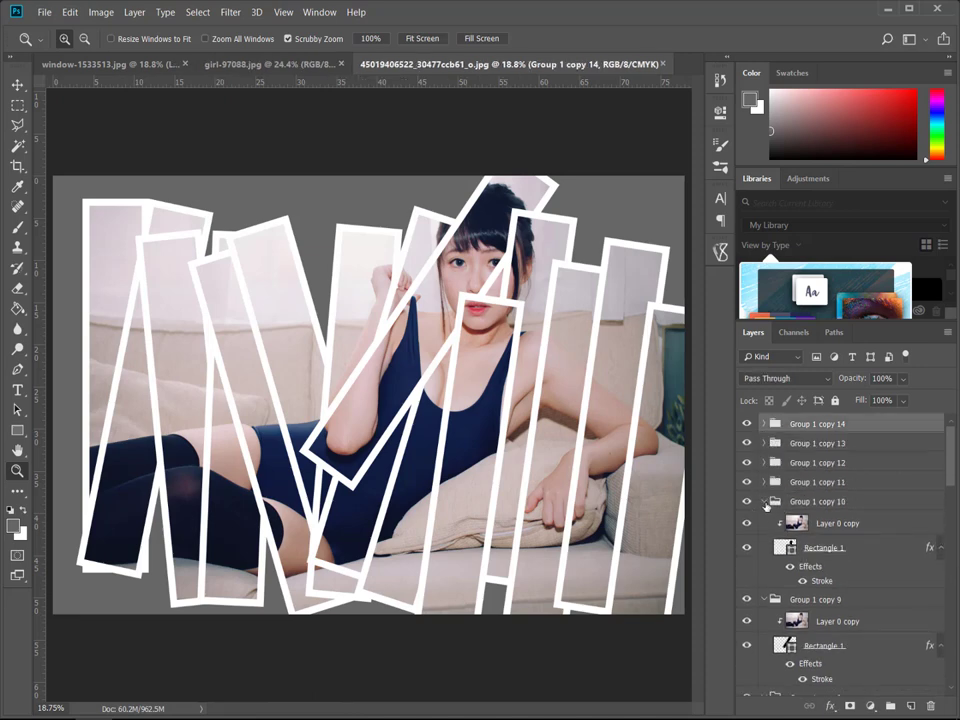
click(765, 501)
click(765, 521)
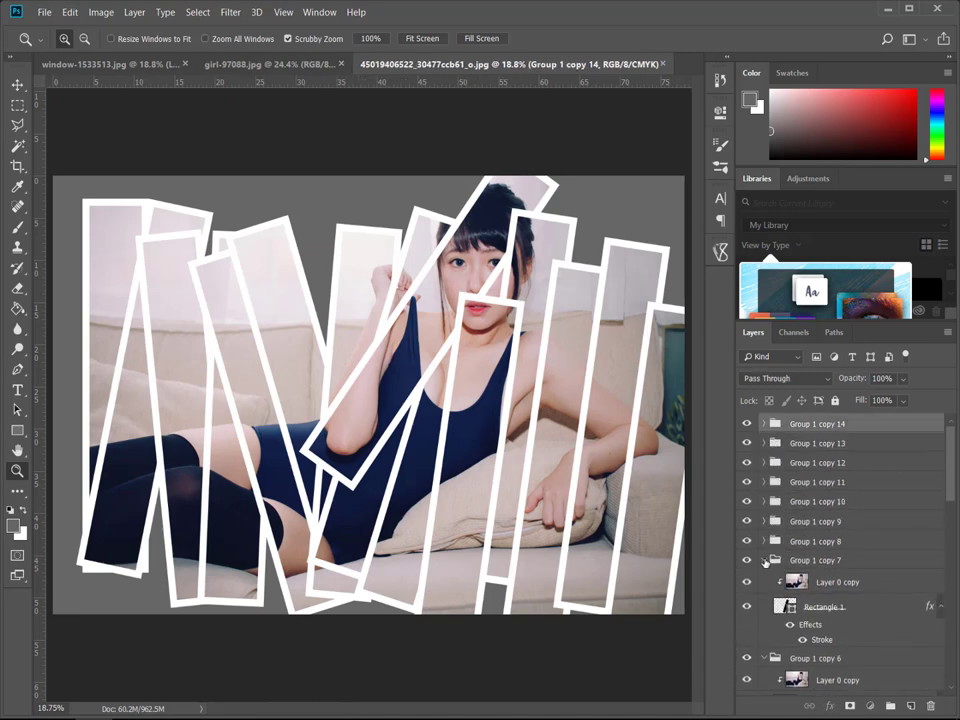
- Collapse the remaining groups, Group 1 copy 8 down to Group 1 copy
click(765, 560)
click(765, 580)
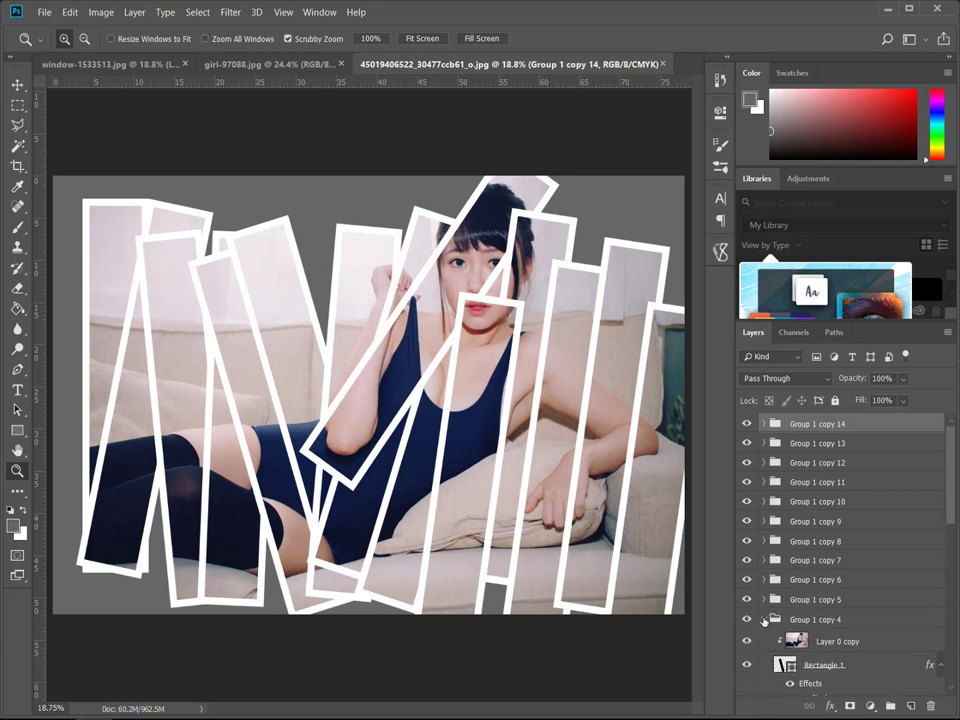
click(765, 618)
scroll(765, 622, down, 2)
click(765, 599)
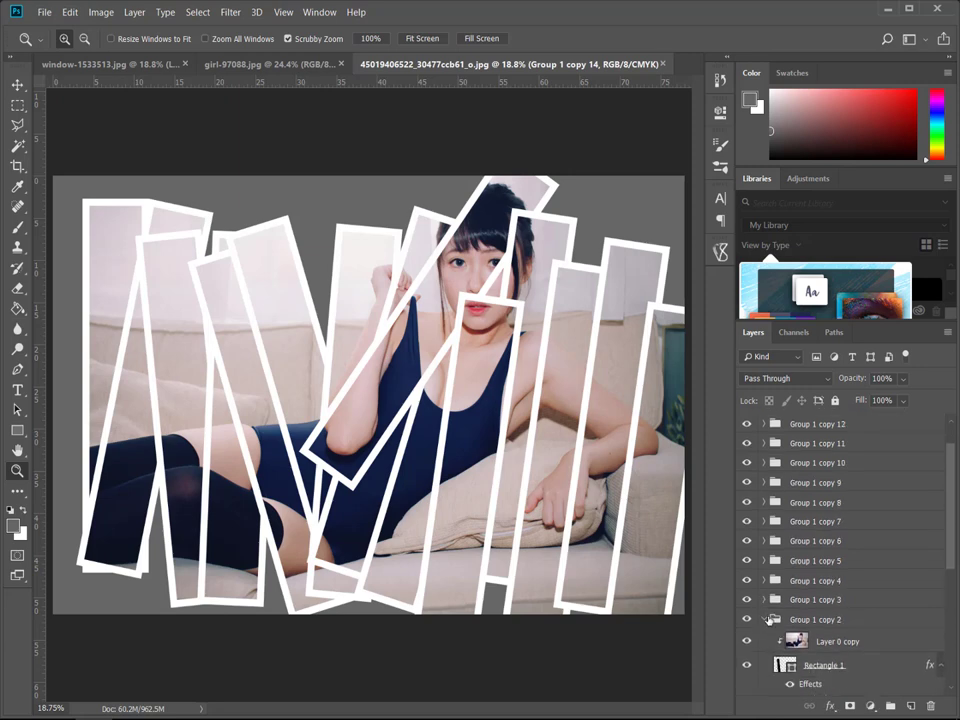
click(790, 620)
scroll(766, 594, down, 2)
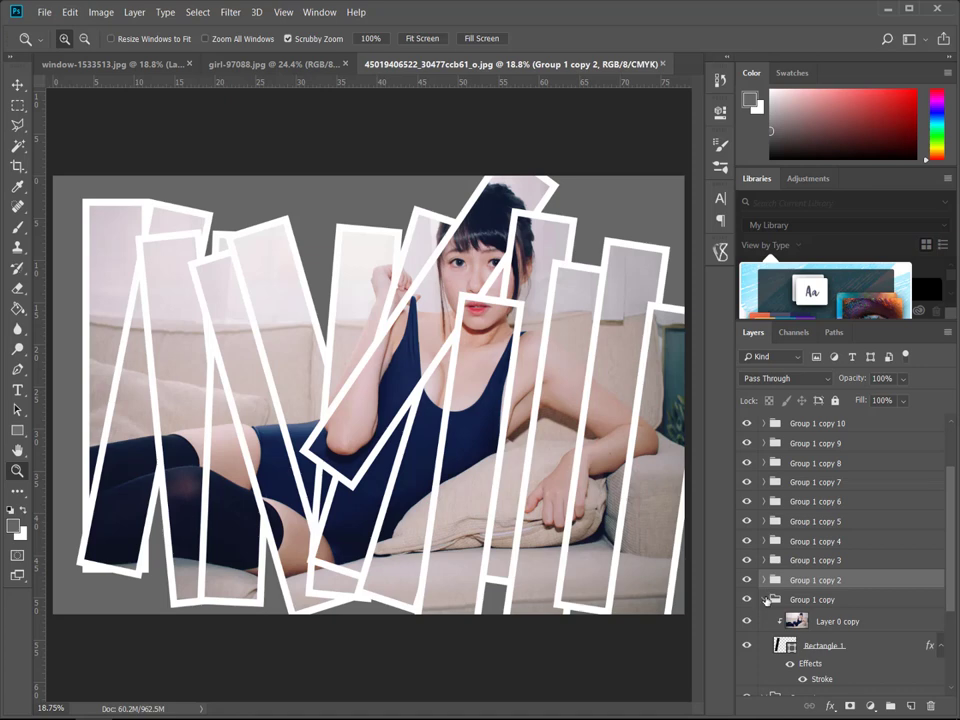
click(765, 599)
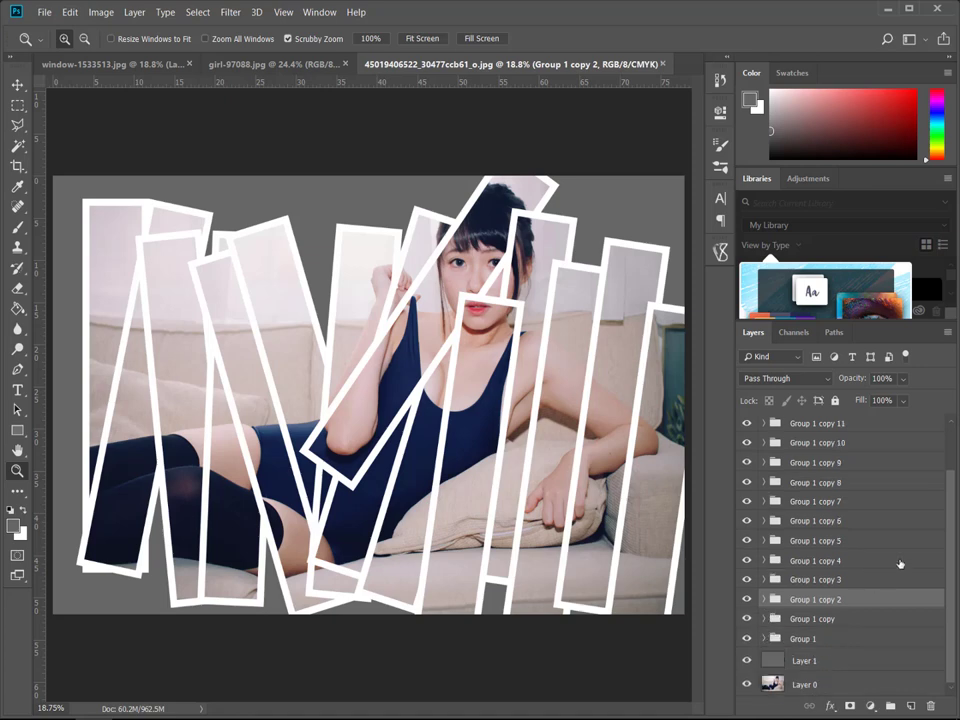
scroll(877, 518, up, 3)
scroll(879, 524, down, 3)
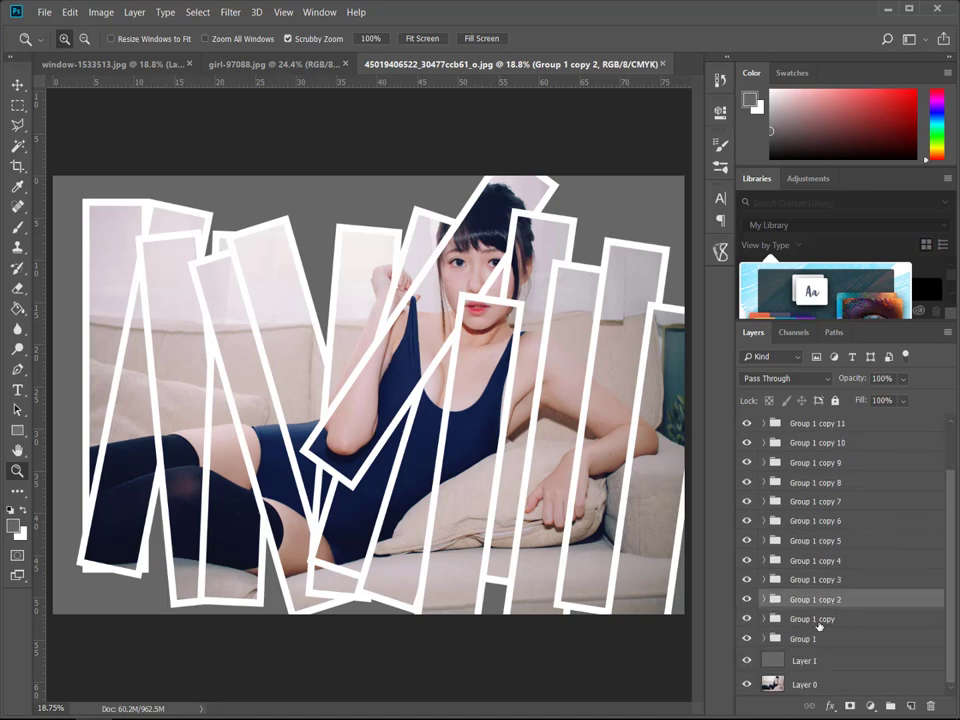